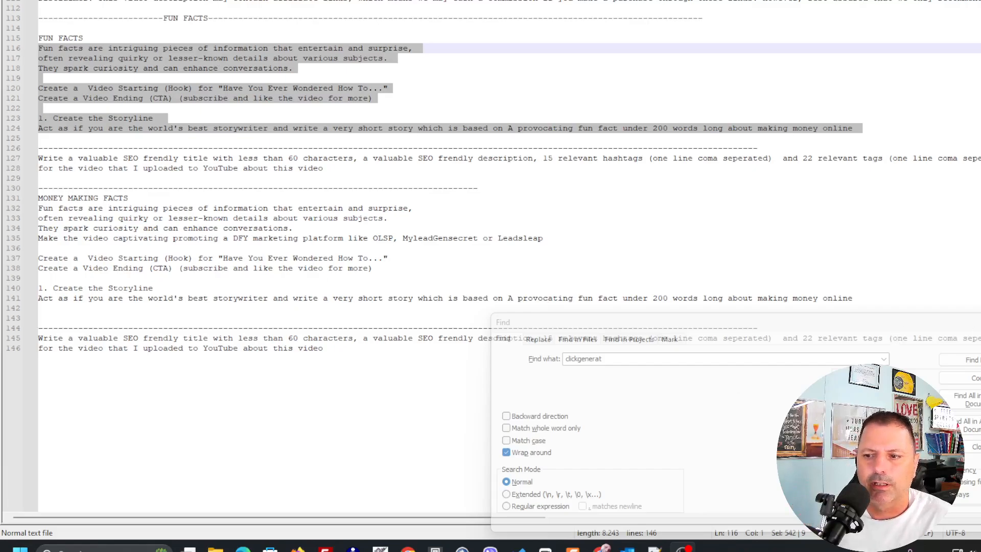
Step: Copy the FUN FACTS prompt text, from "Fun facts are intriguing pieces" through the storyline instruction about making money online
click(734, 384)
key(Escape)
right_click(187, 57)
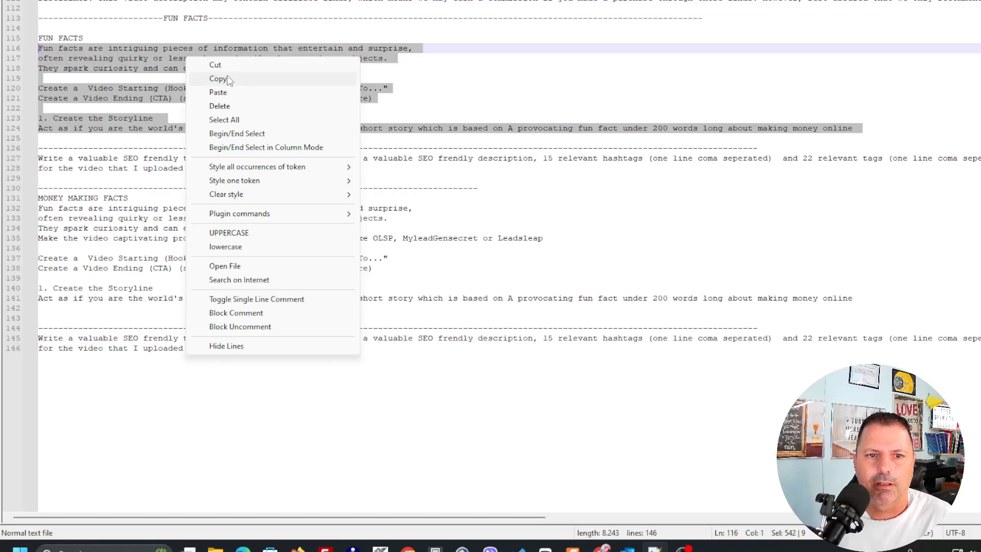
click(226, 78)
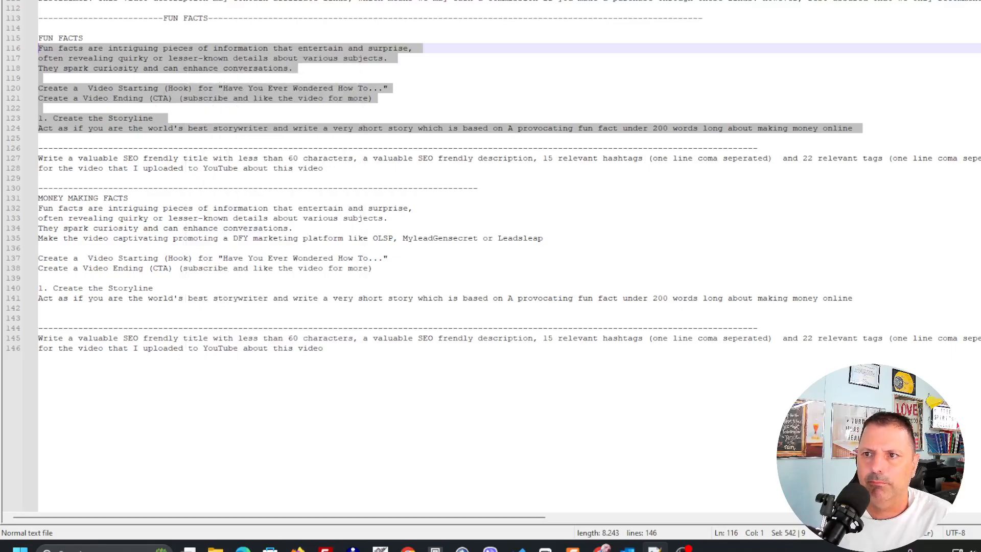
click(977, 2)
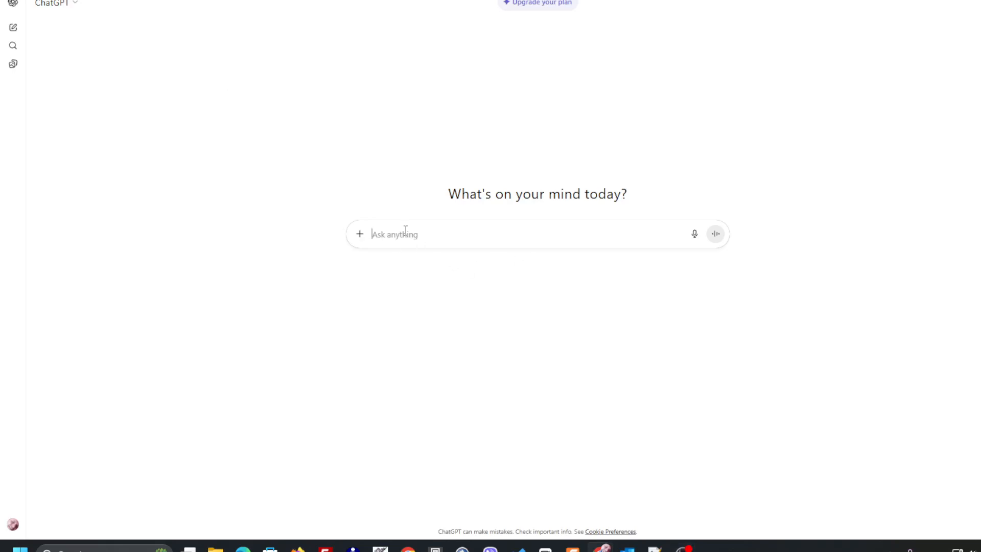
Step: Submit the copied fun facts prompt to ChatGPT to generate the hook, call to action and short storyline
right_click(405, 230)
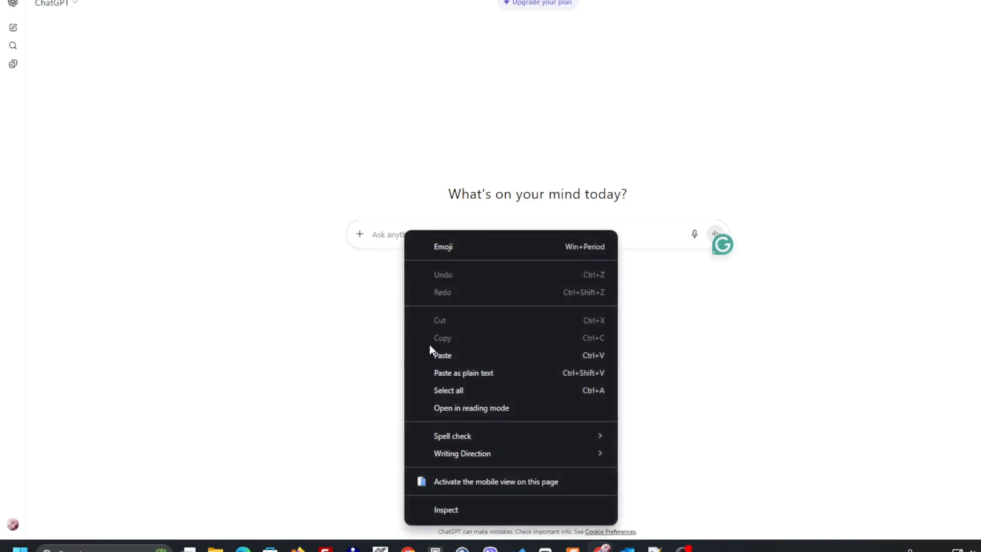
click(452, 354)
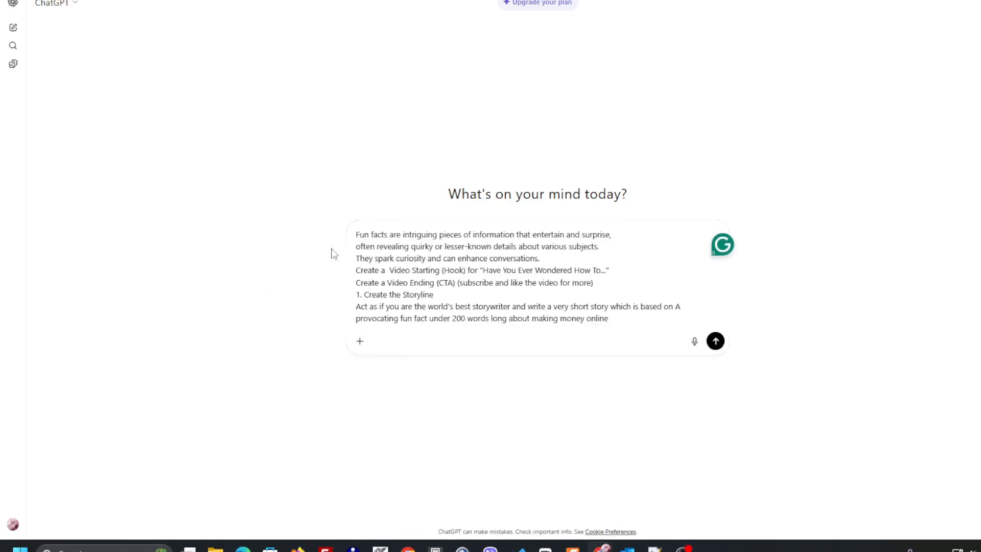
click(715, 340)
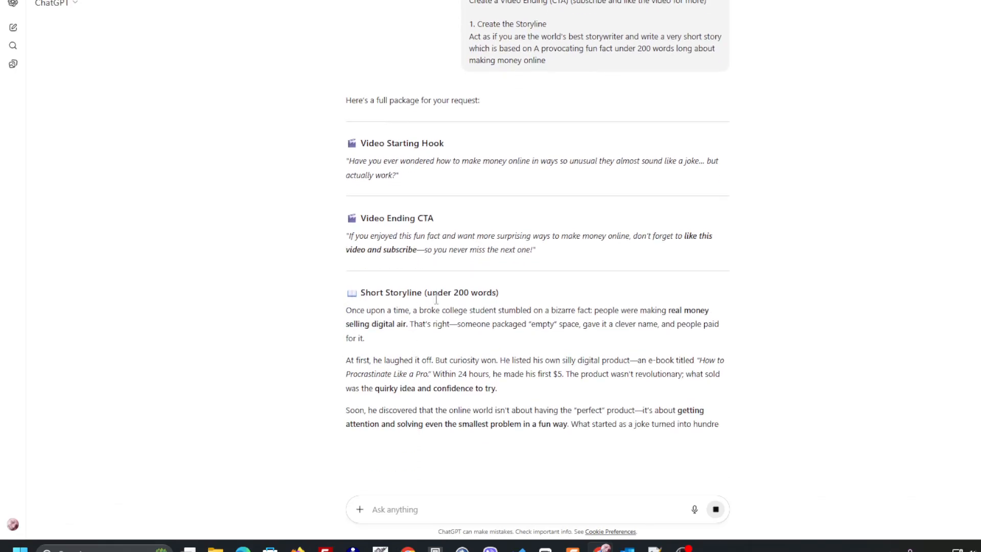
scroll(498, 255, down, 2)
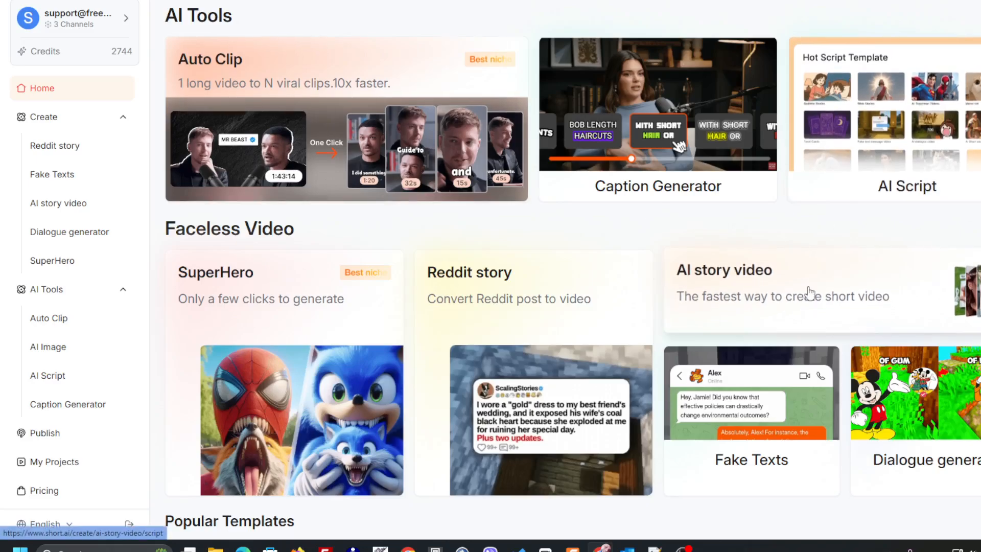
Step: Start an AI story video in Short AI and fill its Video Starting (Hook) with the hook text copied from ChatGPT
click(838, 284)
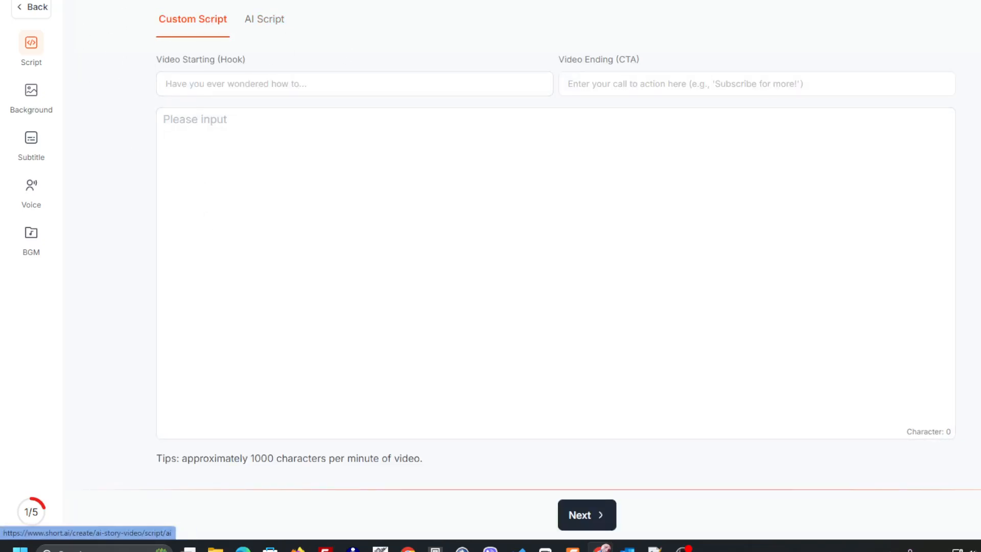
key(alt+Tab)
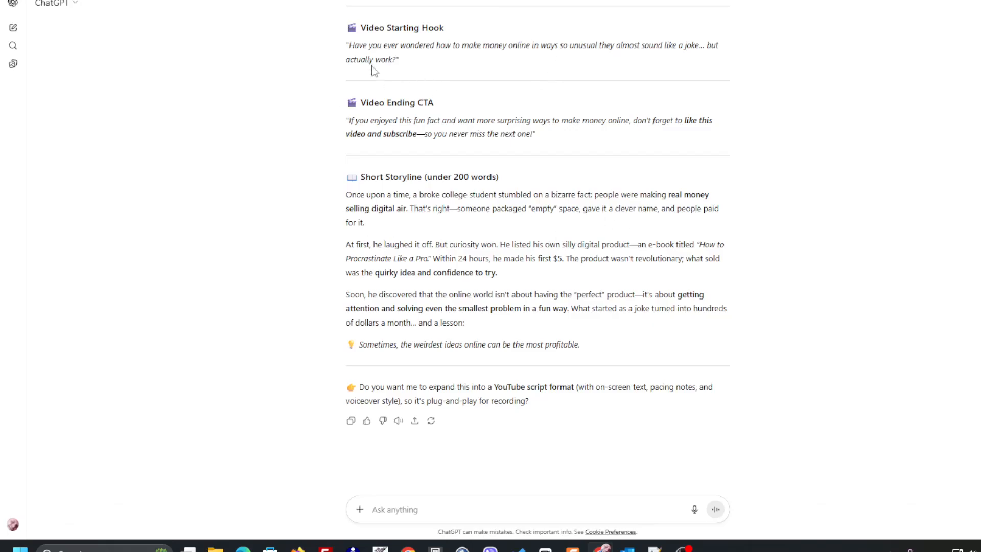
drag(350, 49, 399, 60)
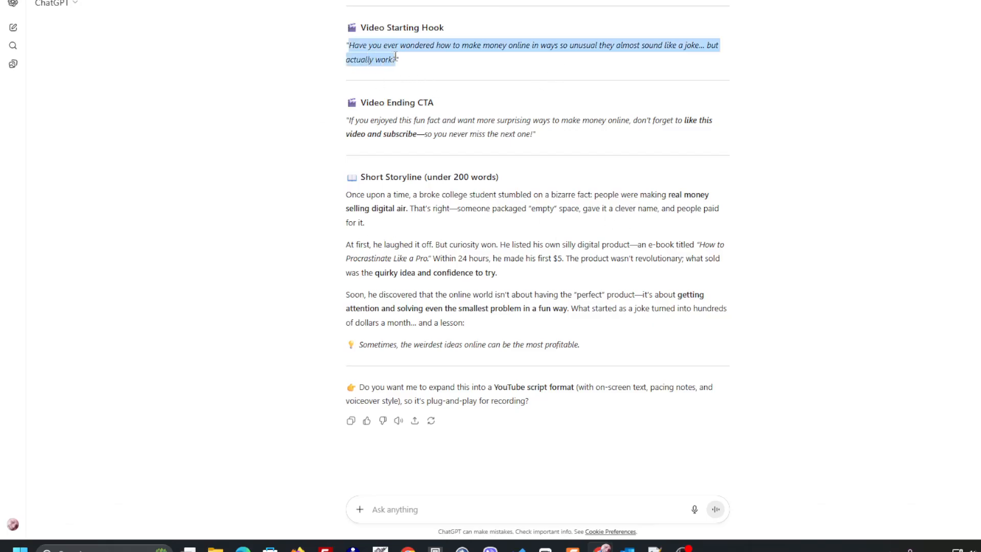
right_click(376, 61)
click(404, 74)
key(alt+Tab)
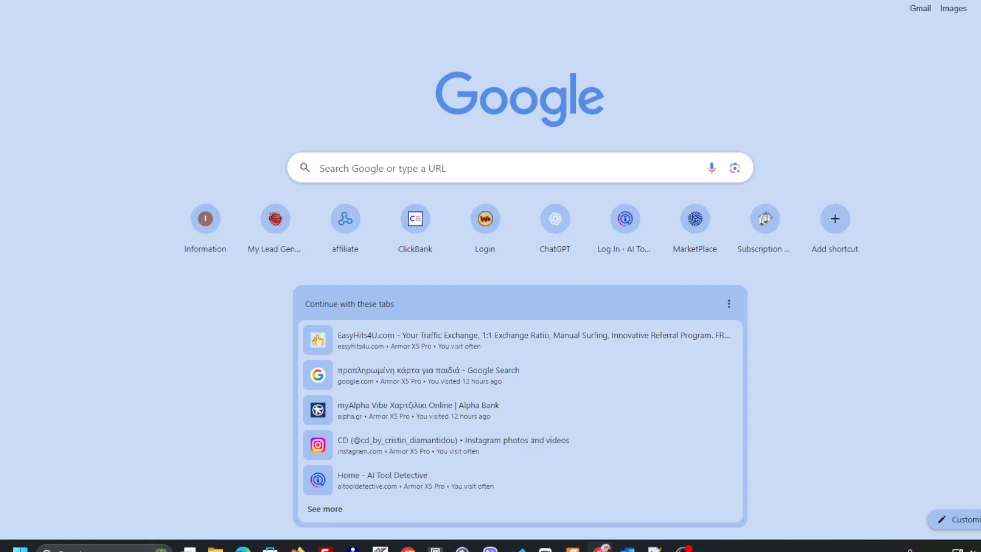
right_click(270, 81)
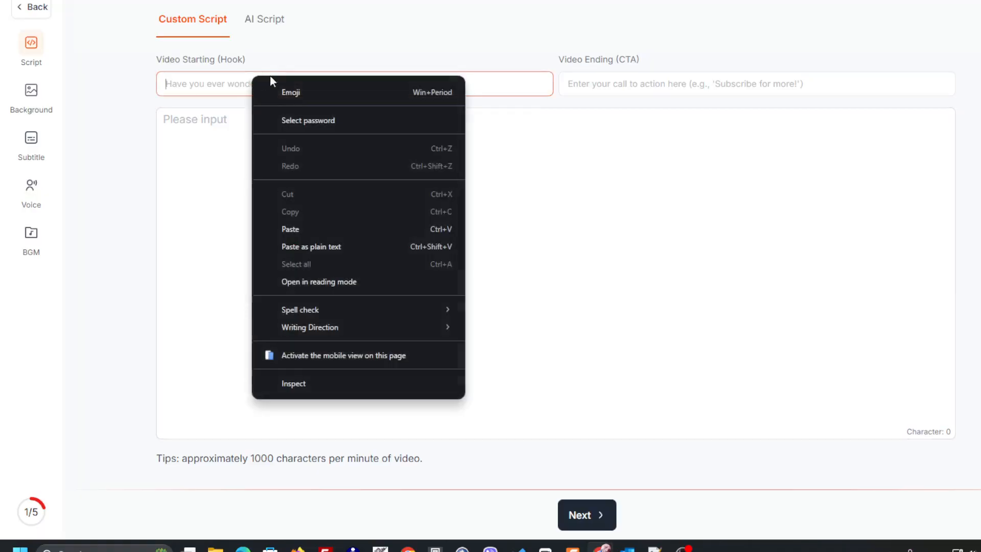
click(314, 228)
Step: Copy ChatGPT's Video Ending CTA text, without the quotation marks, into the Video Ending (CTA) field
key(alt+Tab)
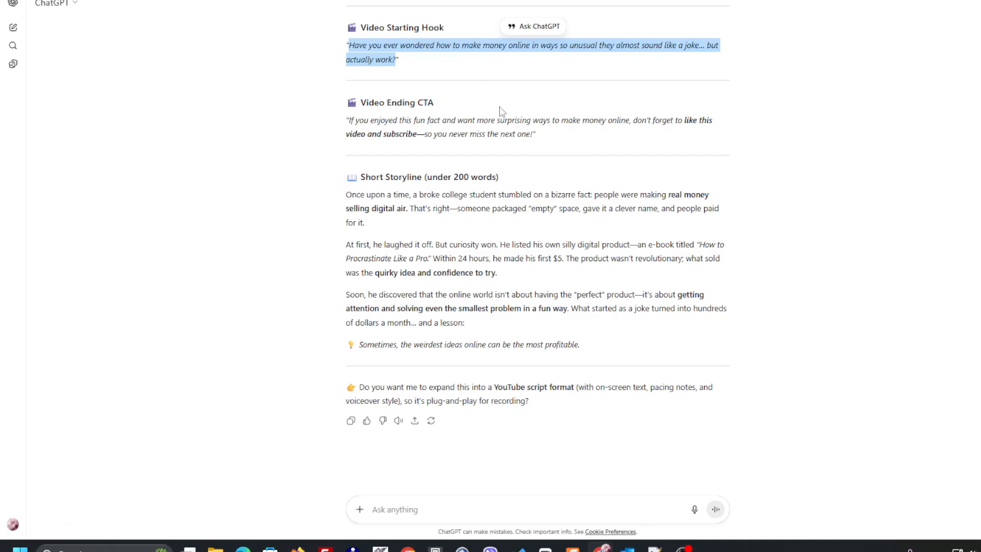
click(372, 123)
drag(349, 123, 533, 134)
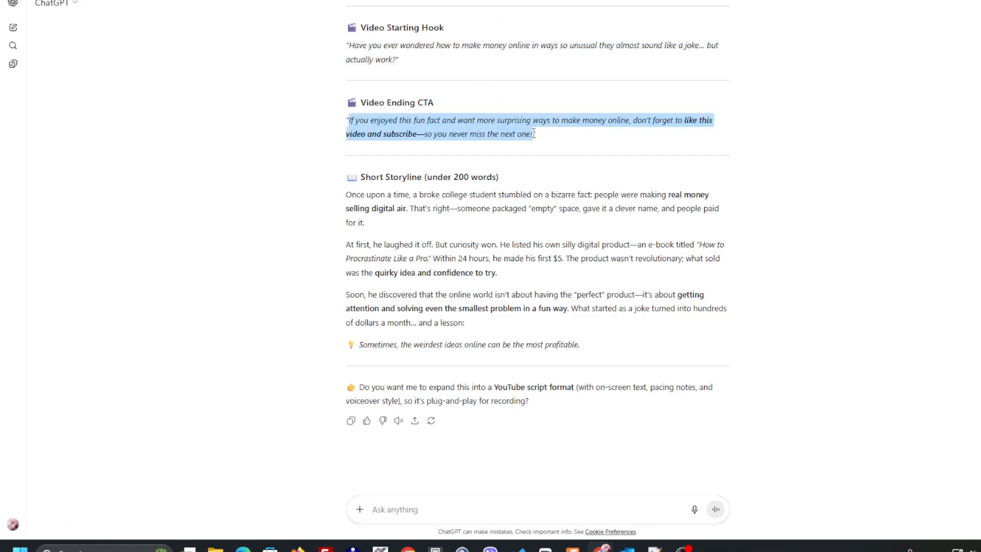
right_click(501, 128)
click(522, 137)
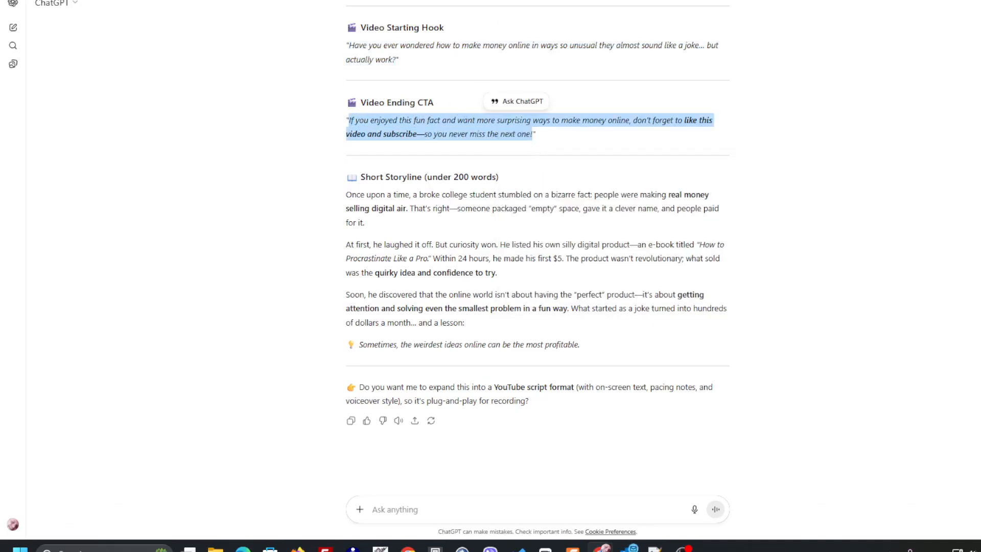
key(alt+Tab)
click(645, 84)
right_click(650, 84)
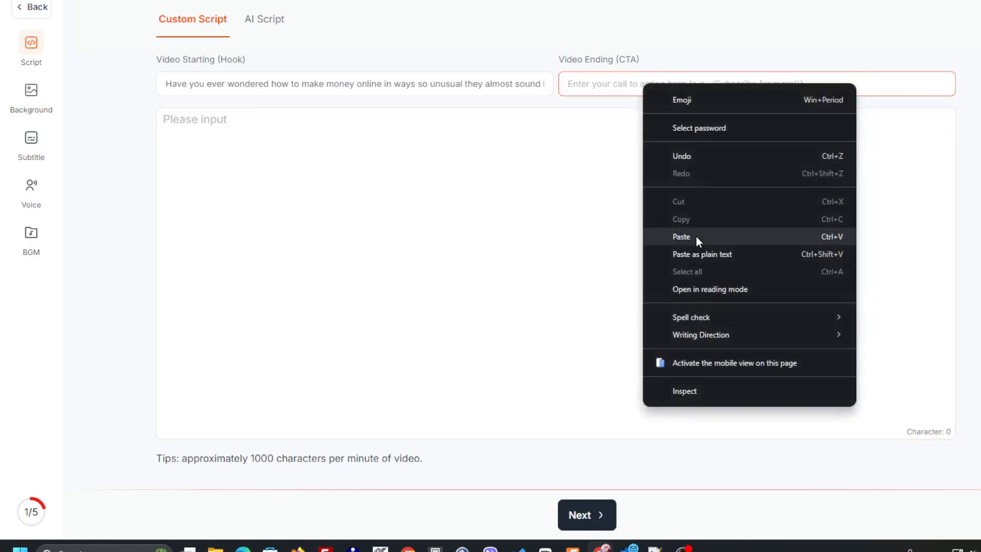
click(696, 237)
Step: Copy ChatGPT's whole short storyline, from "Once upon a time" to "the most profitable", into the custom script body
click(546, 176)
key(ctrl+t)
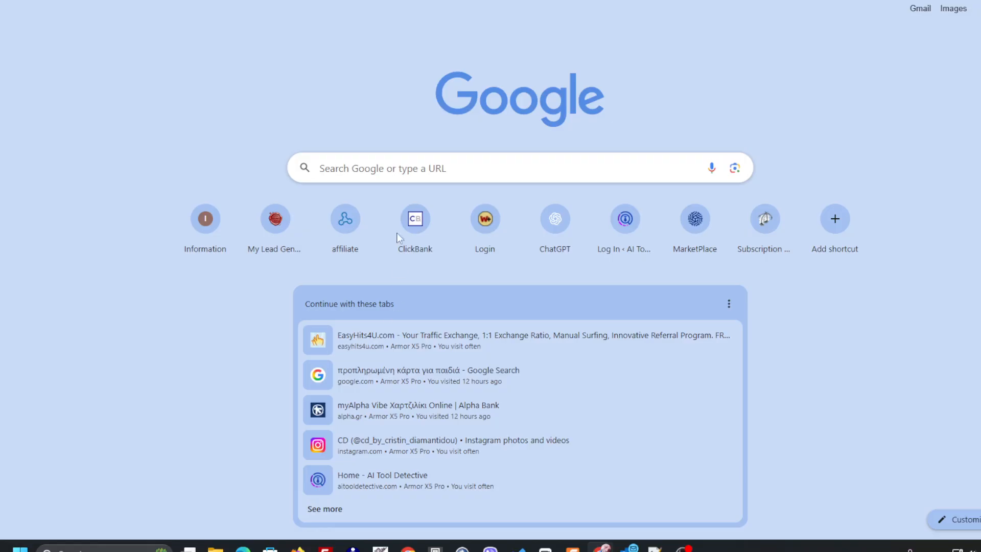
key(ctrl+shift+Tab)
click(413, 215)
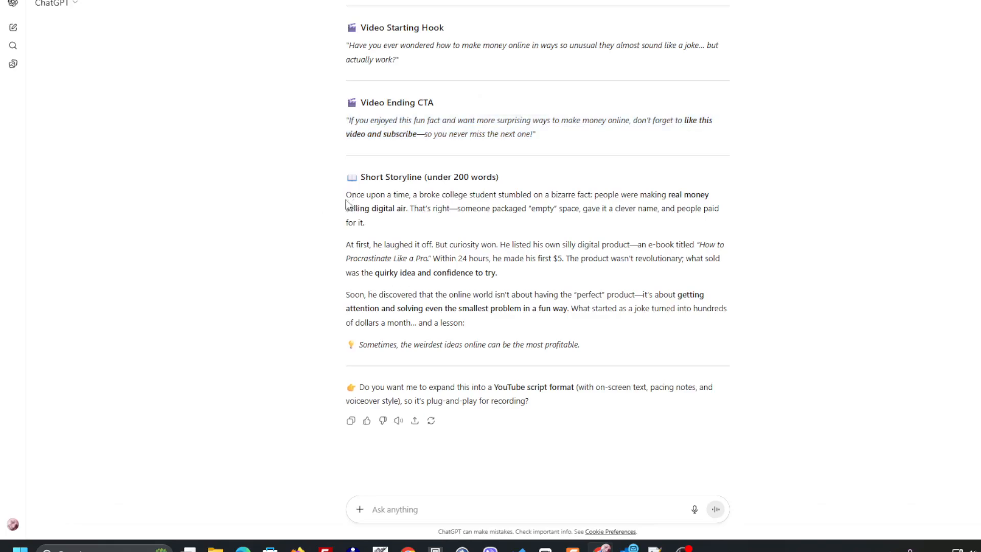
drag(346, 197, 608, 352)
right_click(485, 299)
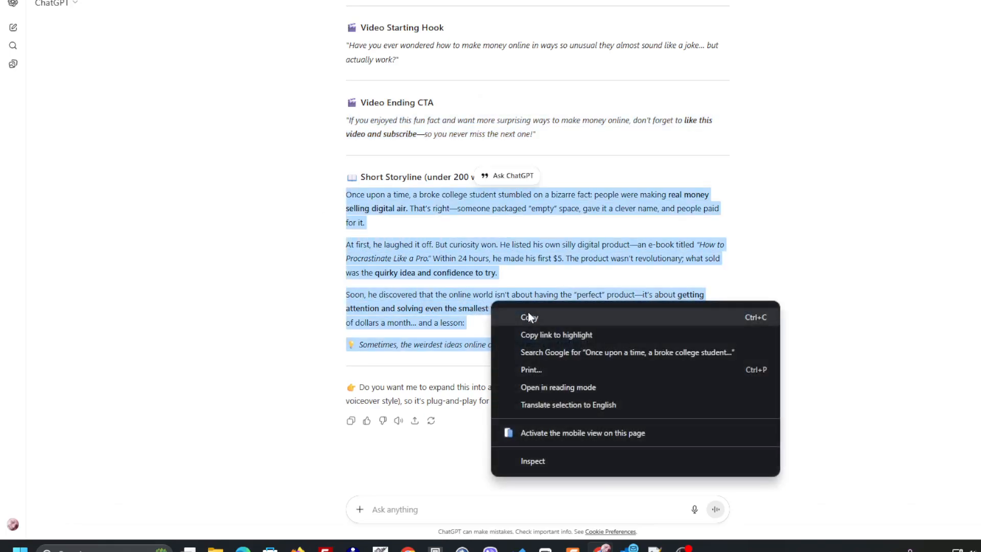
click(529, 312)
key(ctrl+Tab)
click(224, 130)
right_click(192, 122)
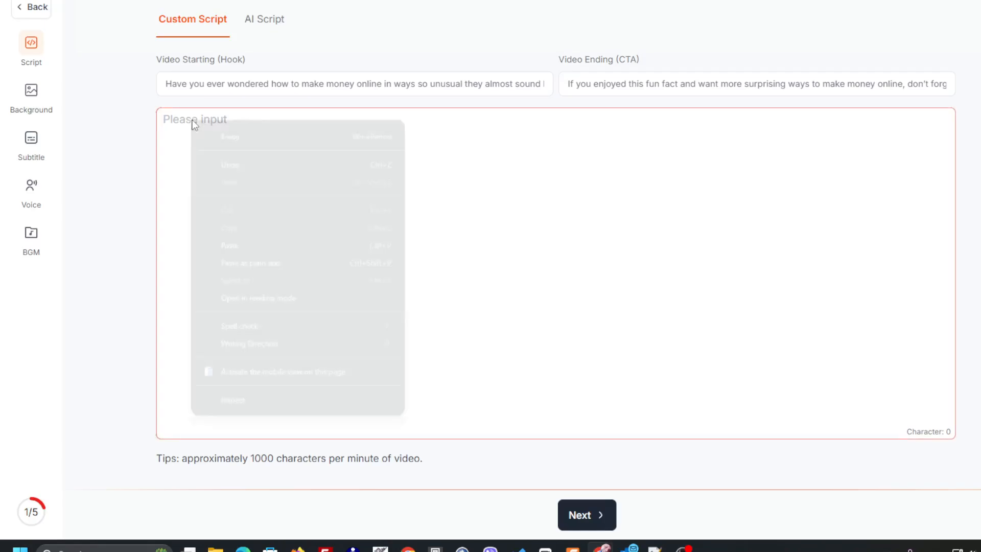
click(241, 246)
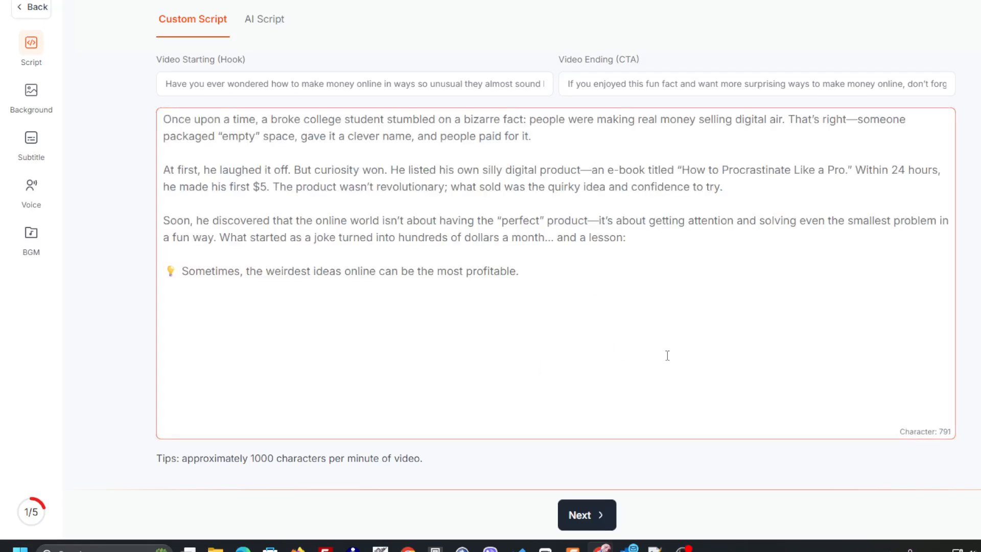
Step: Choose the Pixar Style background and the subtitle template with white capitals and a red highlighted word
click(587, 516)
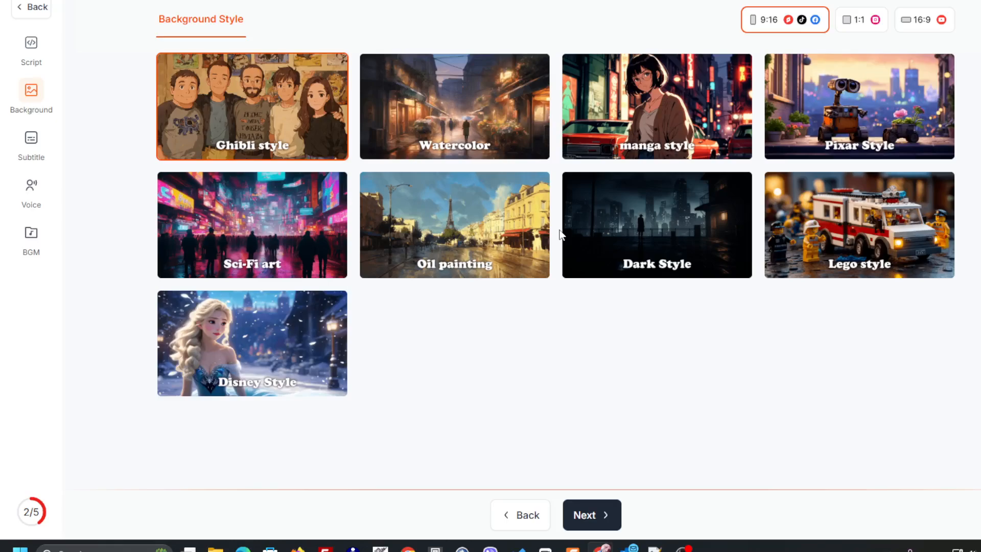
click(842, 120)
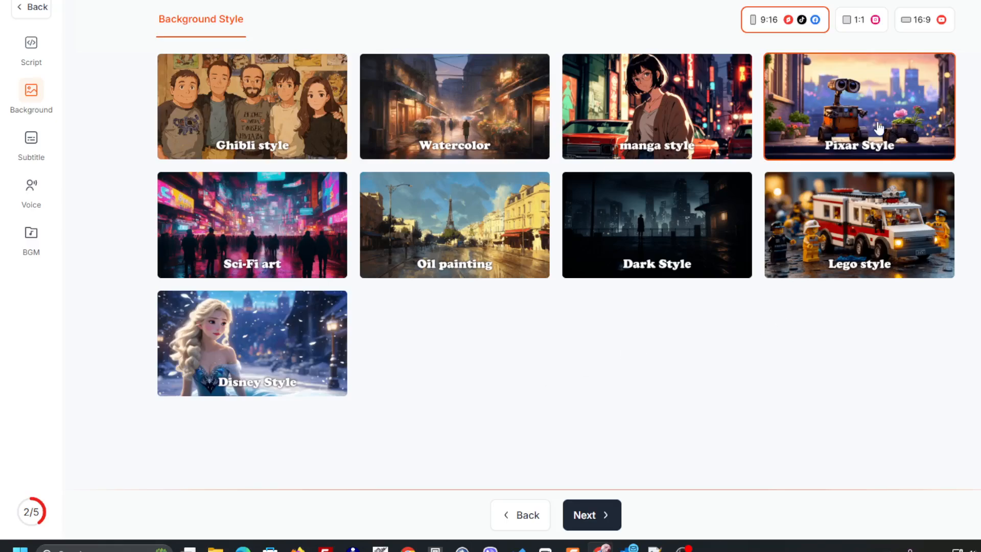
click(602, 516)
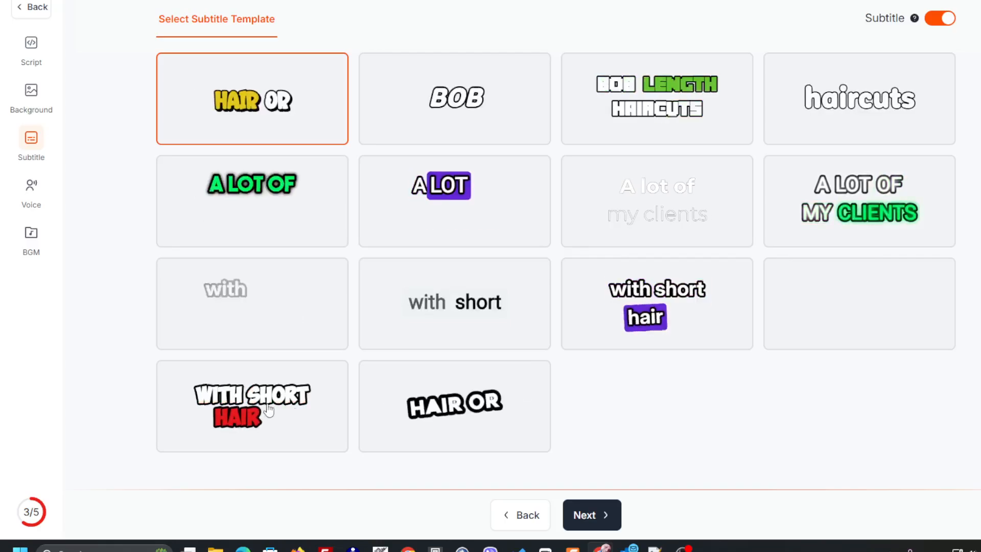
click(230, 403)
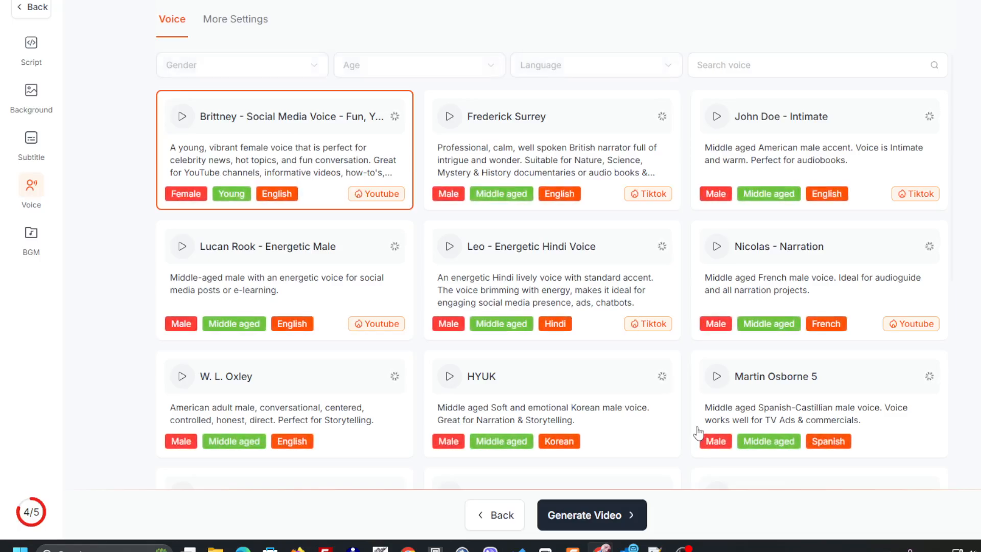
Step: Filter the narrator voices by the language English and the age Middle aged
click(603, 66)
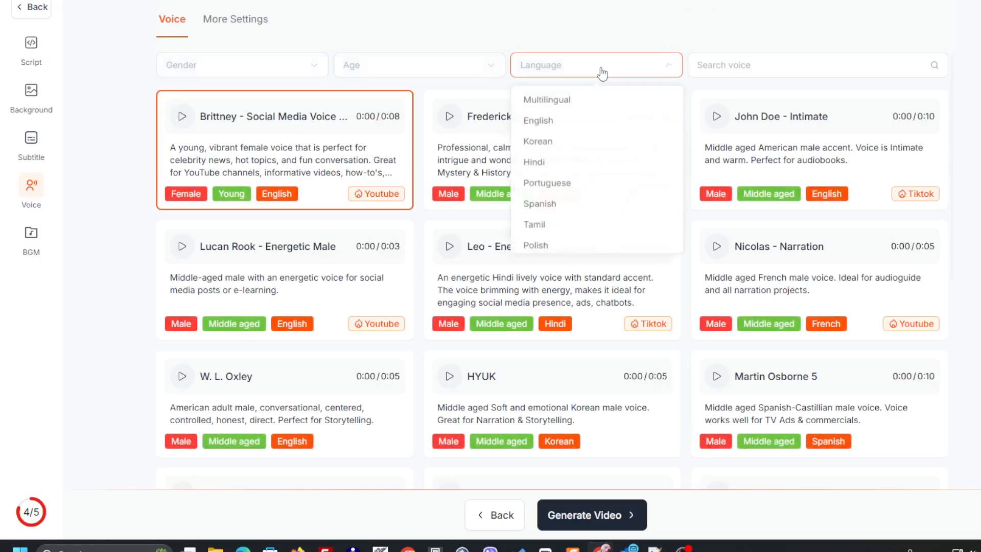
scroll(581, 184, down, 5)
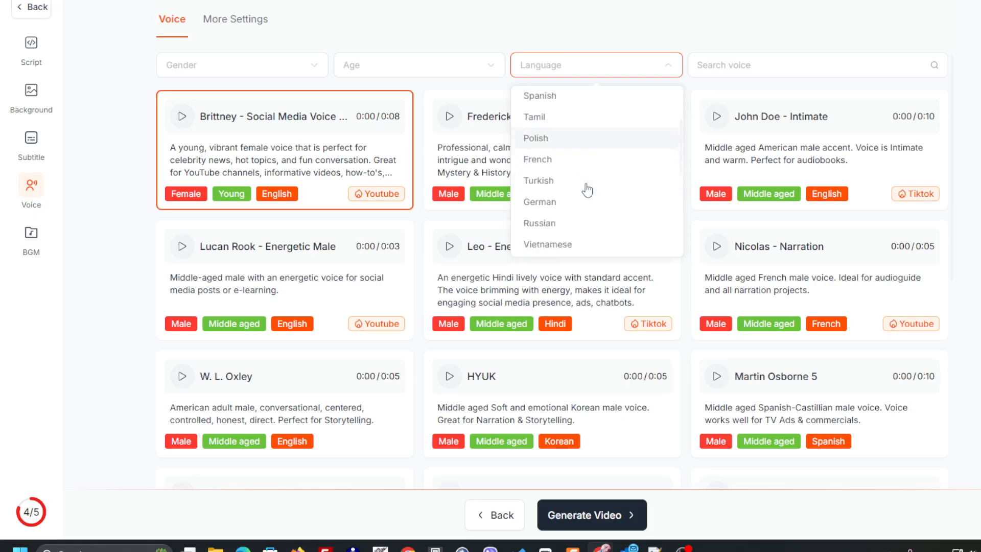
scroll(570, 209, down, 5)
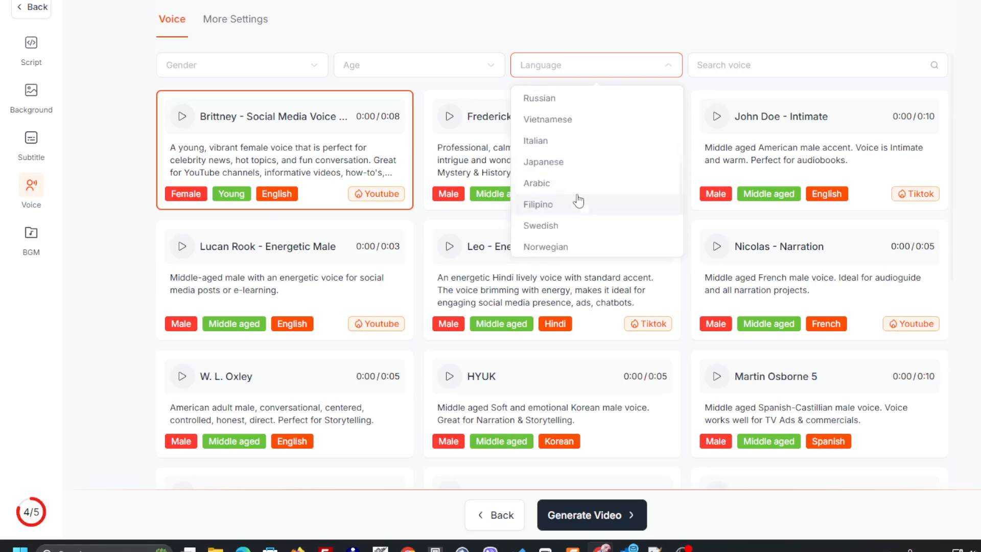
scroll(567, 204, down, 4)
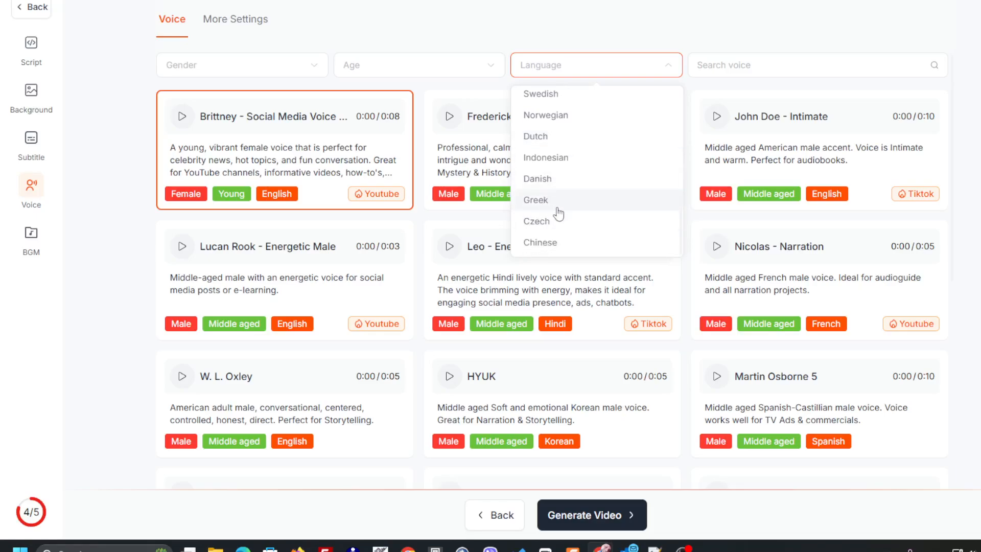
scroll(568, 214, up, 1)
scroll(572, 217, up, 10)
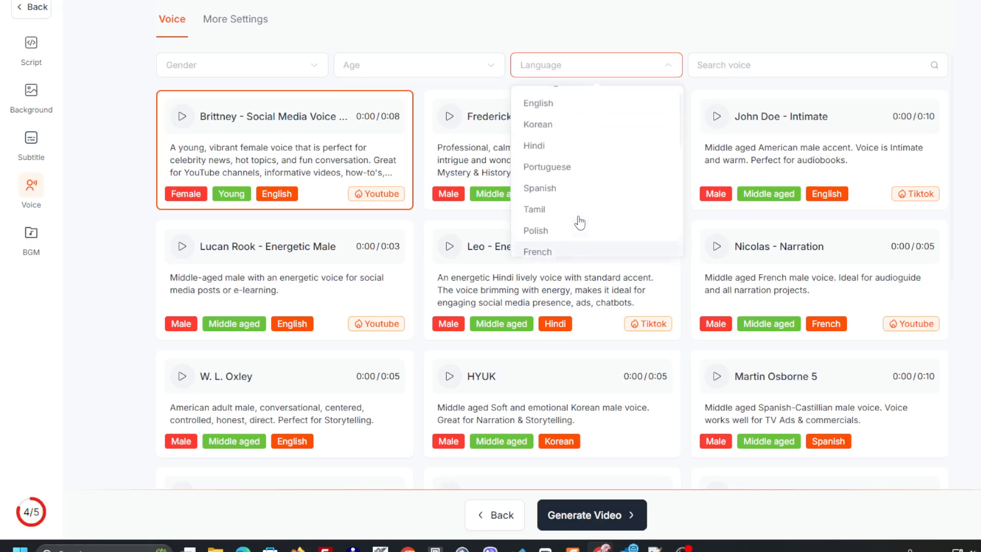
click(546, 123)
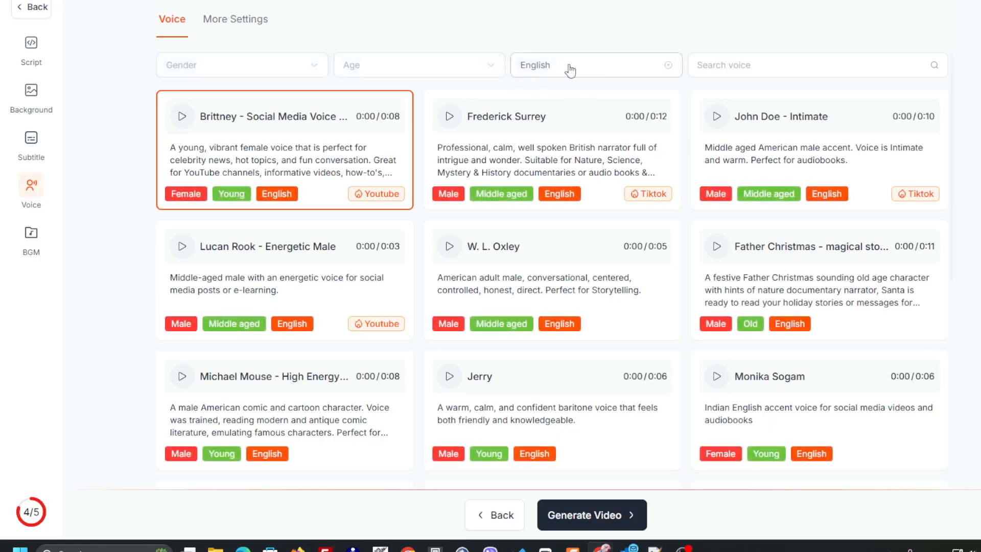
click(409, 68)
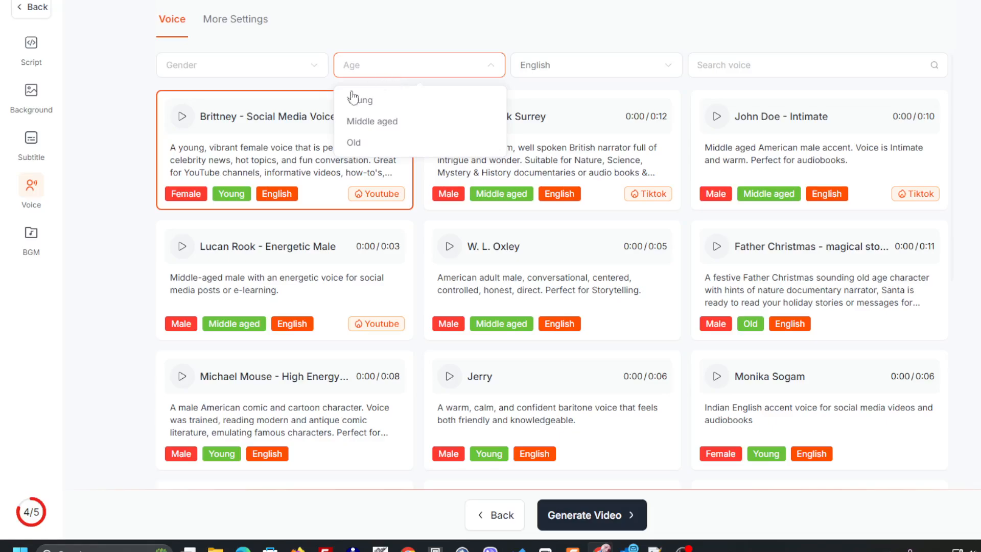
click(384, 122)
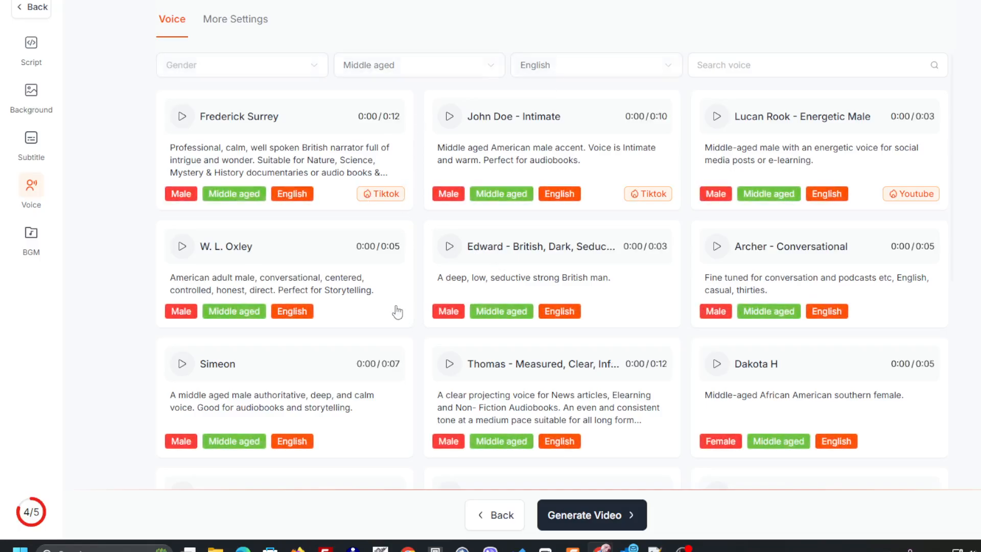
Step: Listen to the samples of the Edward British voice and the Archer - Conversational voice
click(448, 247)
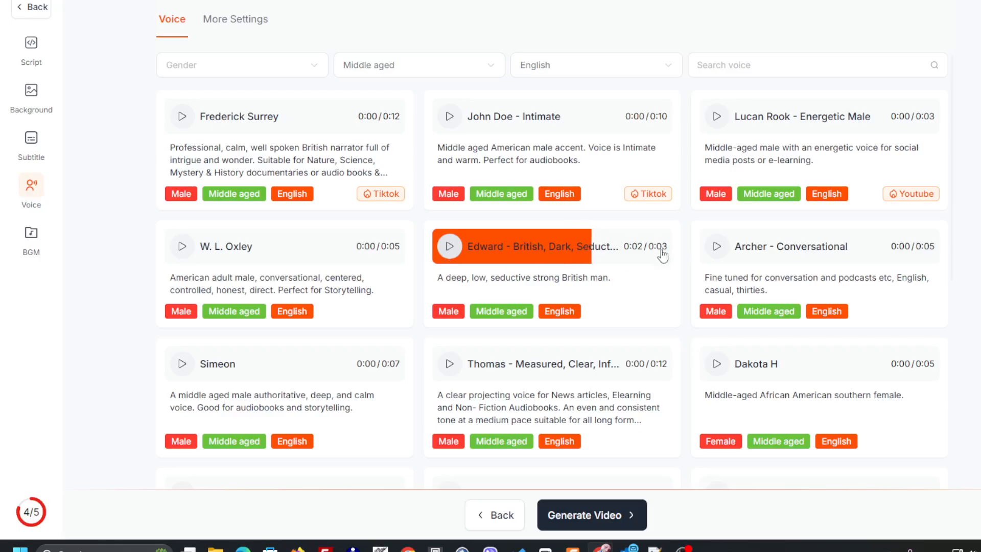
click(716, 248)
click(720, 256)
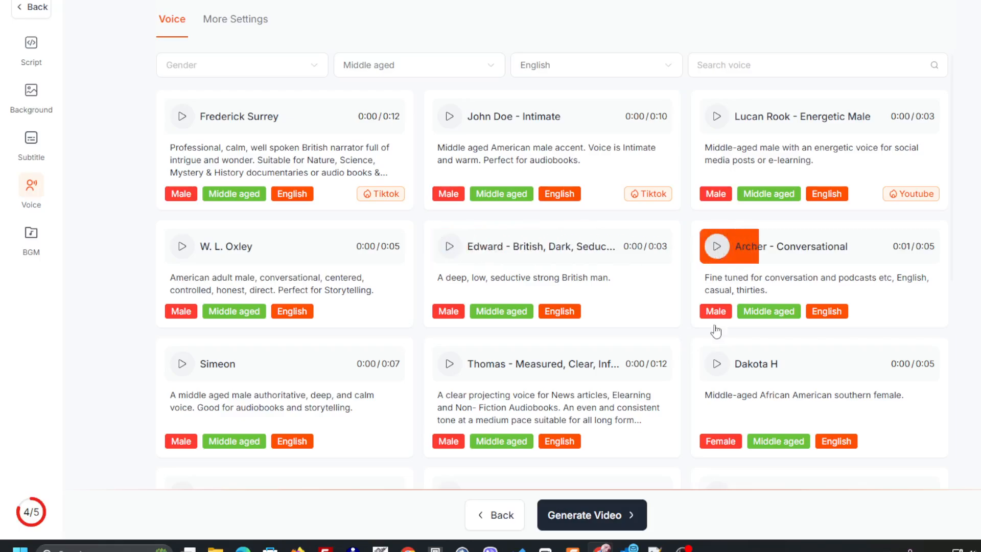
Step: Listen to the samples of the Thomas - Measured, Simeon and Dakota H voices
scroll(619, 316, down, 1)
click(457, 304)
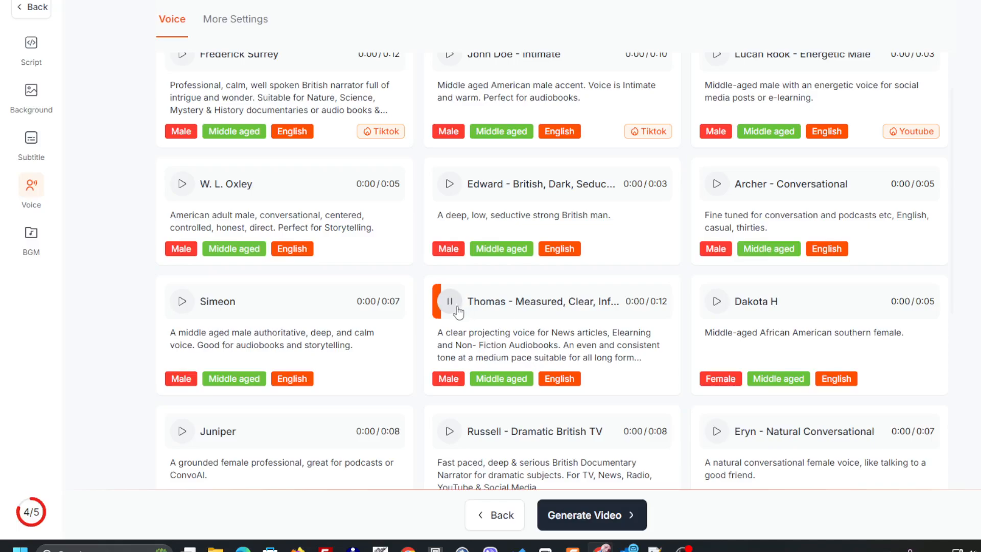
click(183, 307)
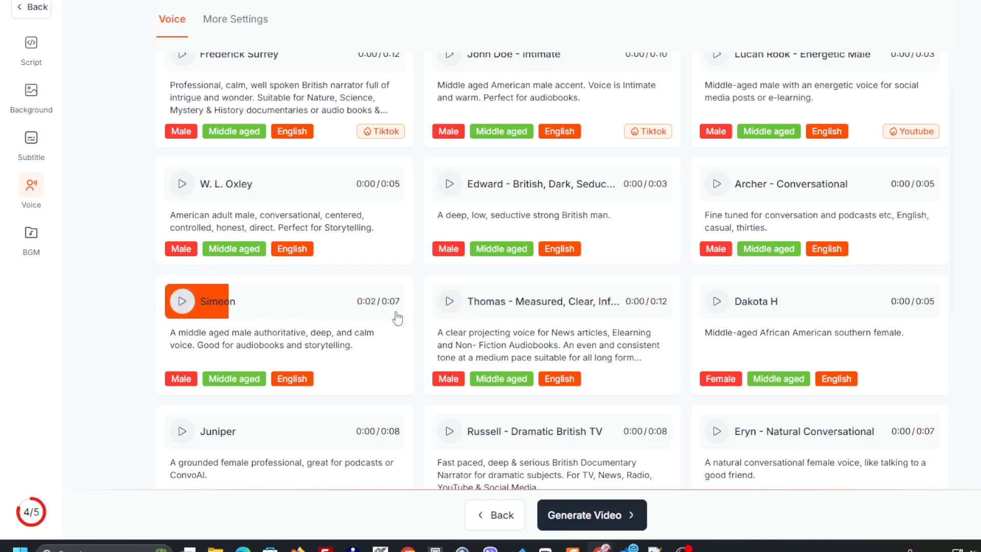
click(715, 309)
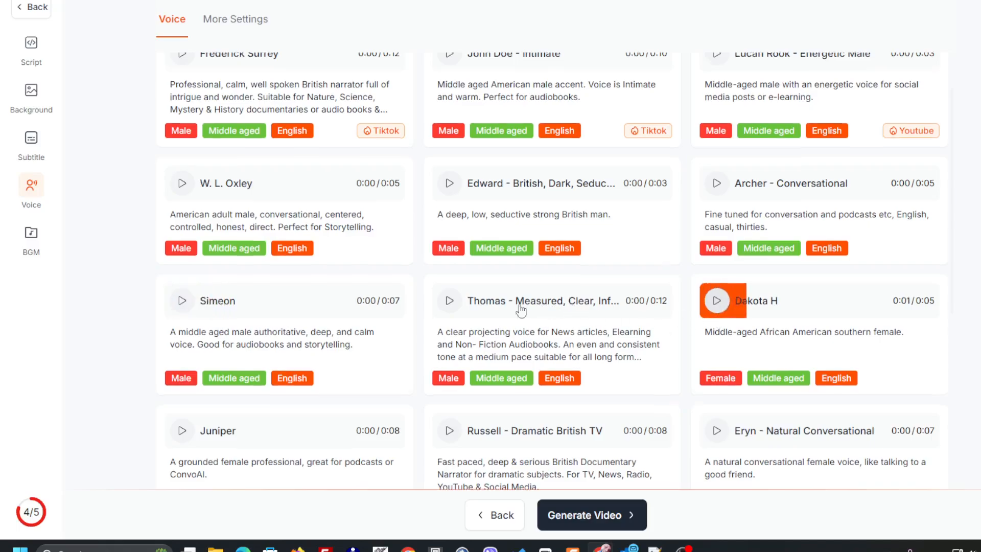
Step: Listen to the samples of the Jeff, Sassy Aerisita, Amsdell - Audiobook and Ziina - Confident & Clear voices
scroll(508, 401, down, 5)
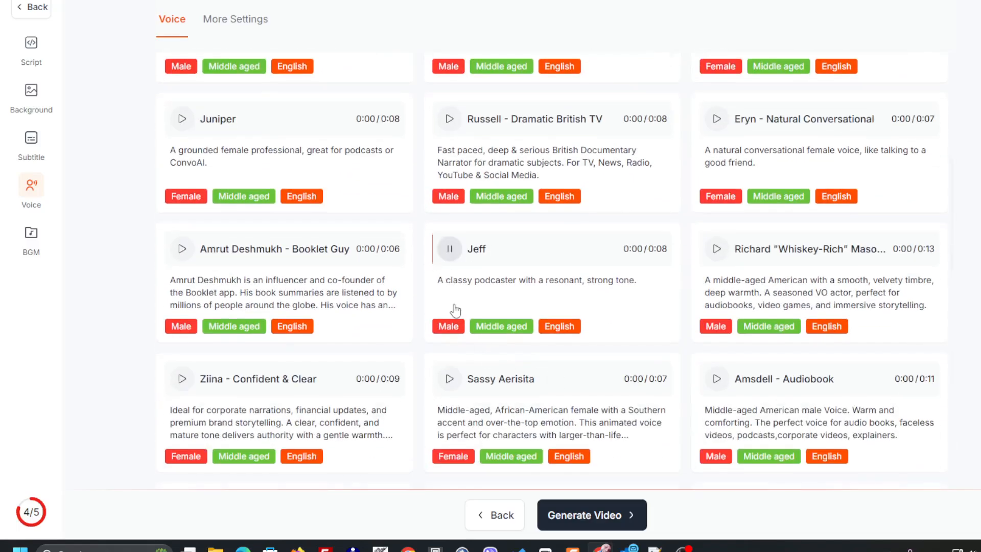
click(449, 249)
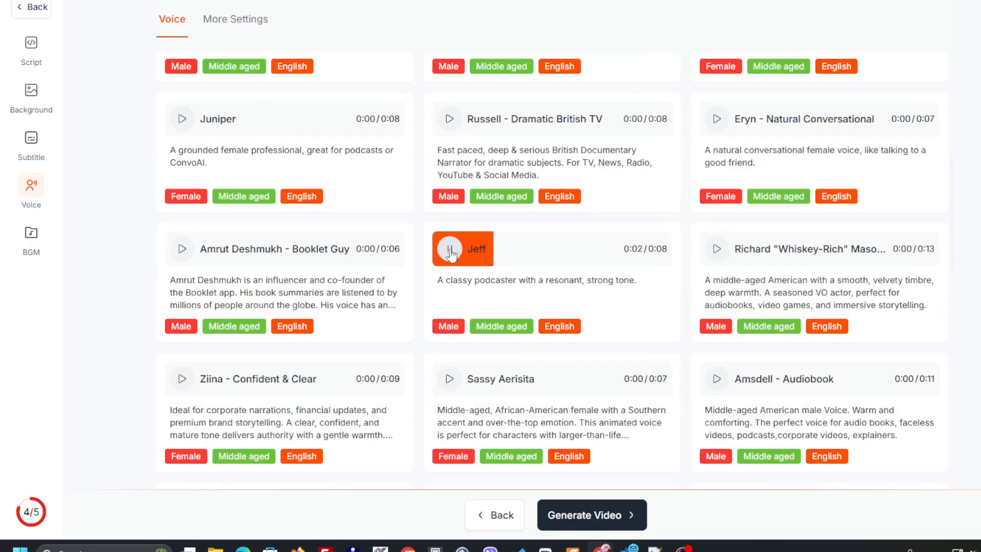
click(451, 253)
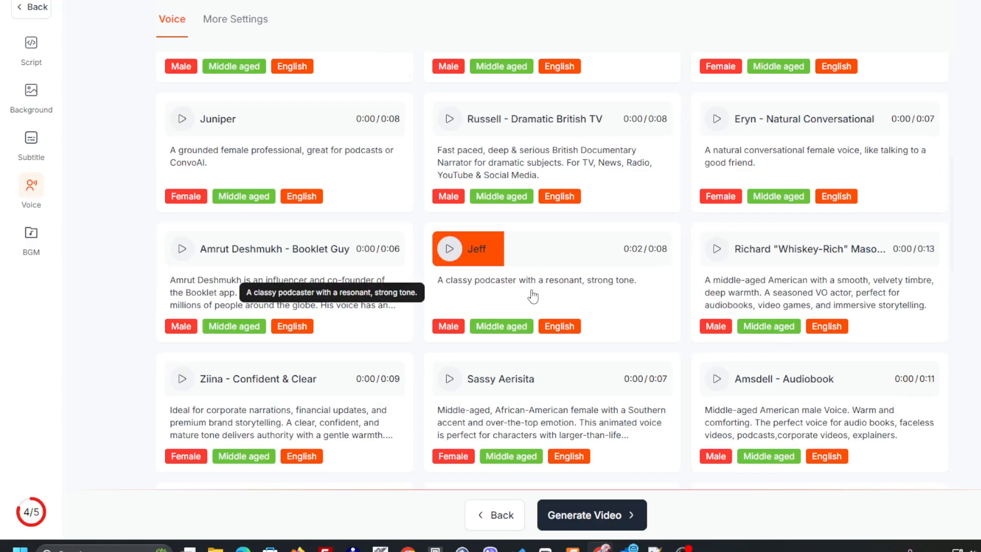
click(450, 381)
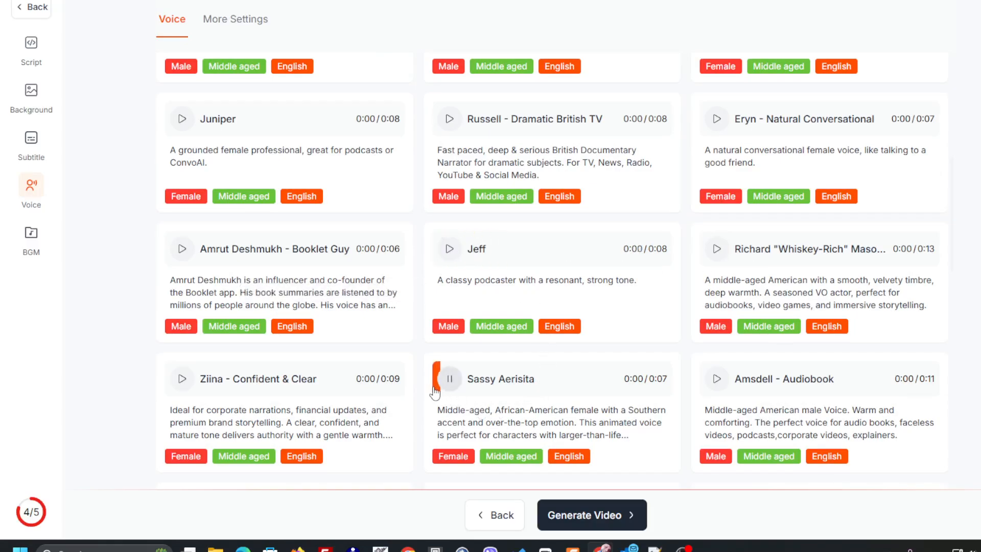
click(717, 381)
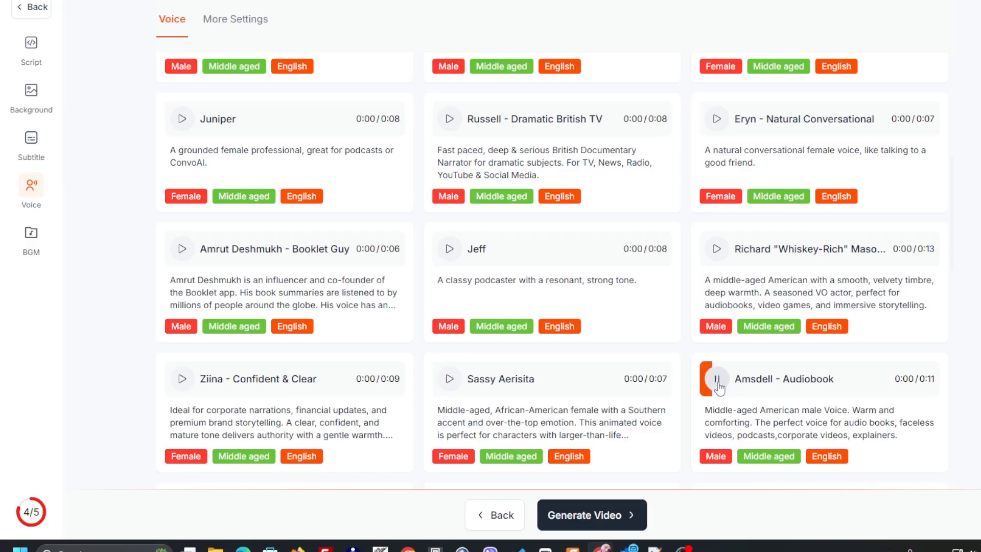
click(177, 390)
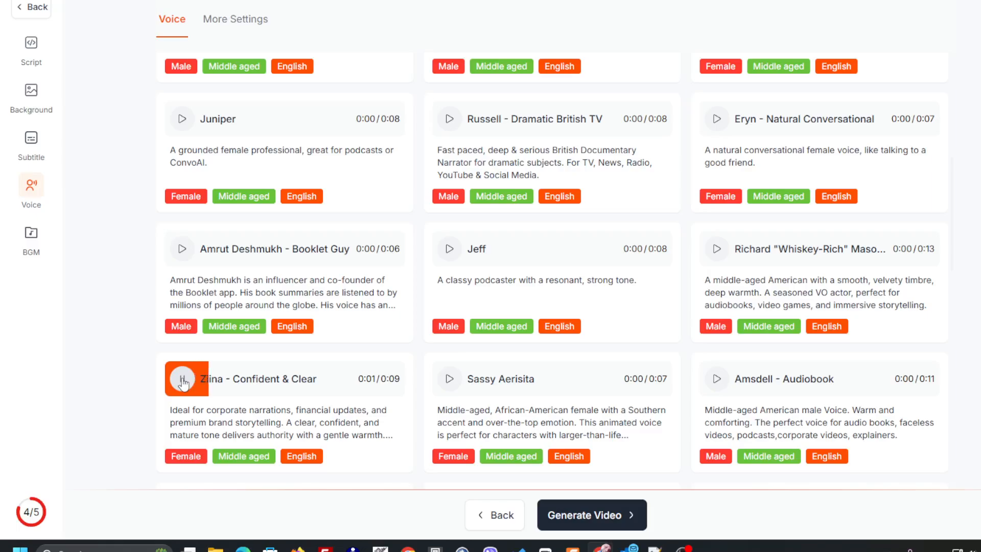
Step: Play the sample of the Juniper voice, choose it as the narrator and generate the video
click(182, 120)
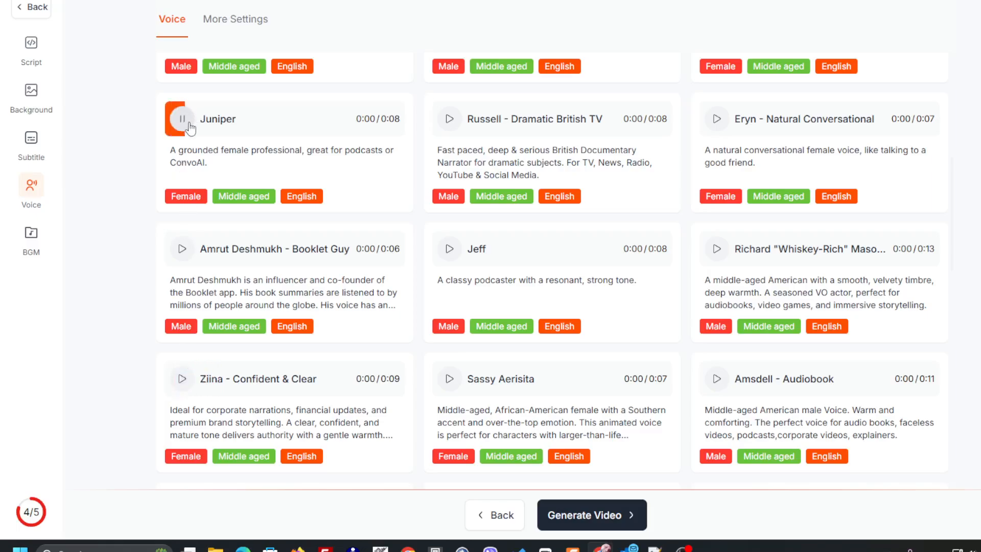
click(302, 173)
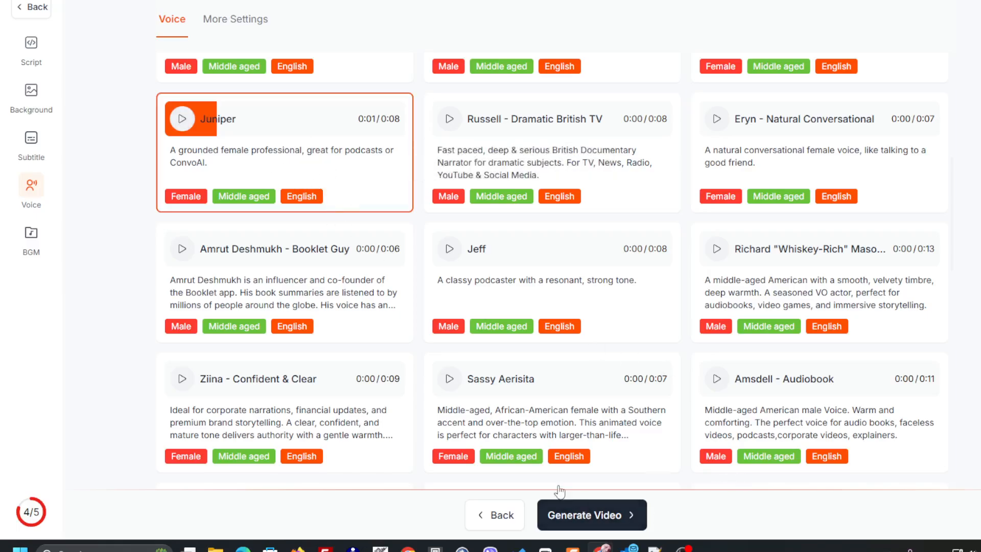
click(603, 519)
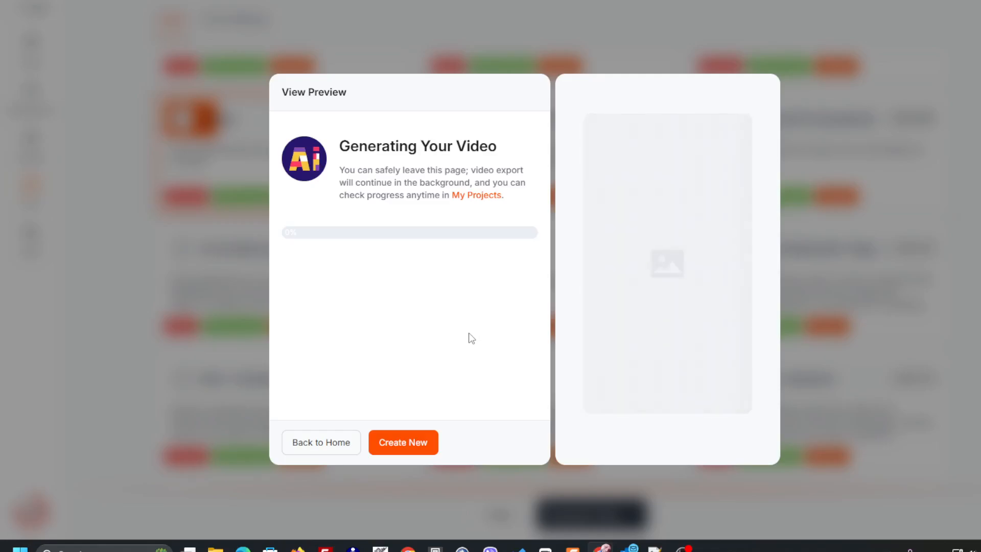
Step: Leave the generation preview for the home page and look through the August 2025 publishing calendar
click(319, 442)
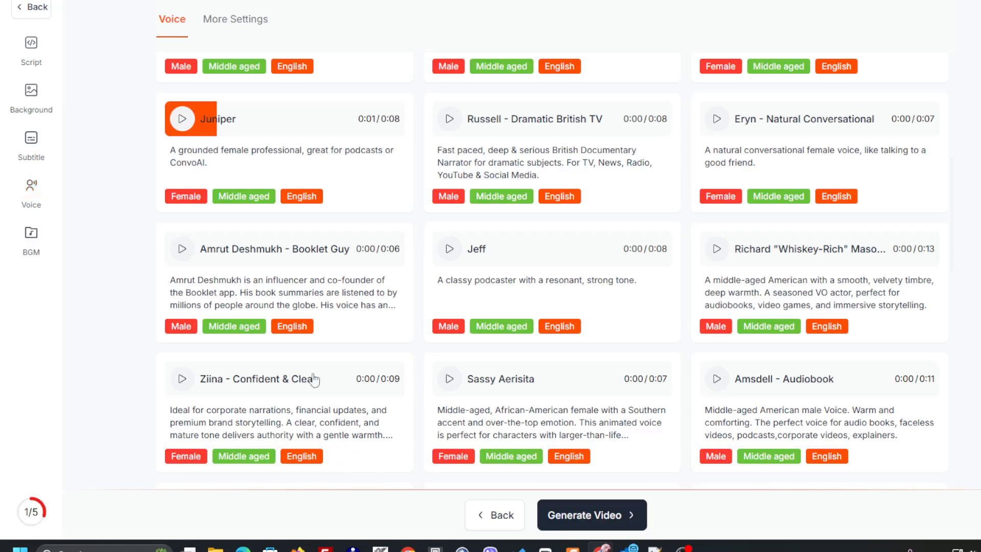
scroll(72, 372, down, 1)
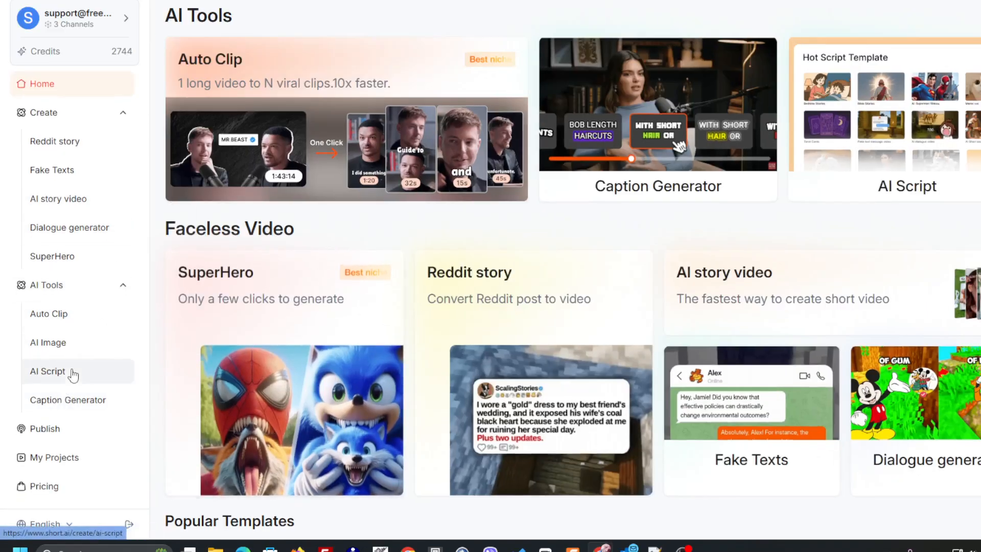
click(55, 434)
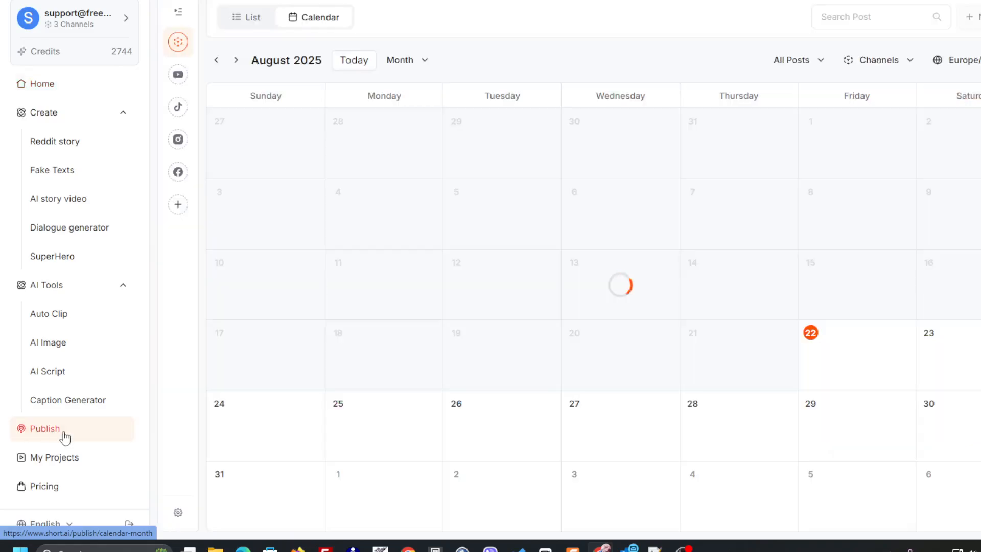
scroll(514, 360, down, 10)
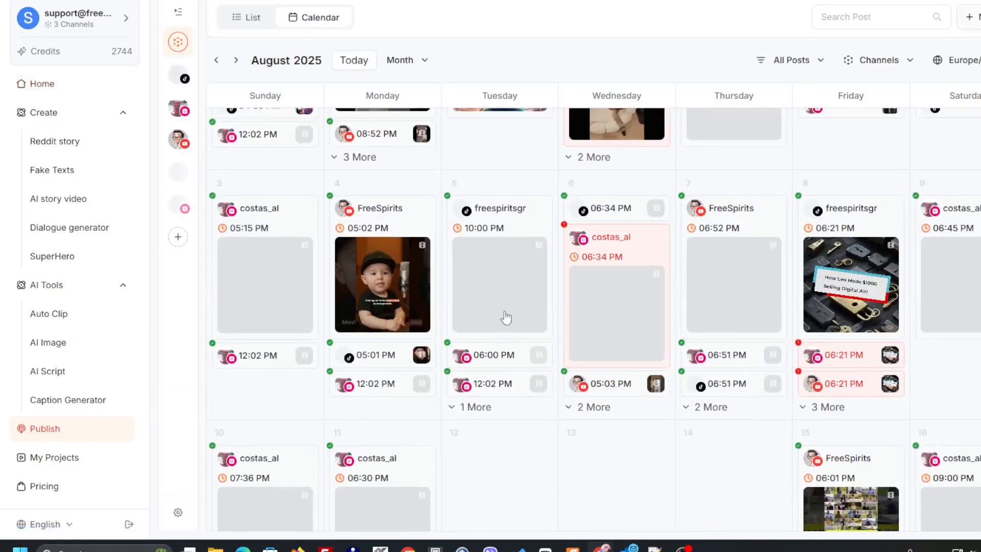
scroll(457, 271, down, 3)
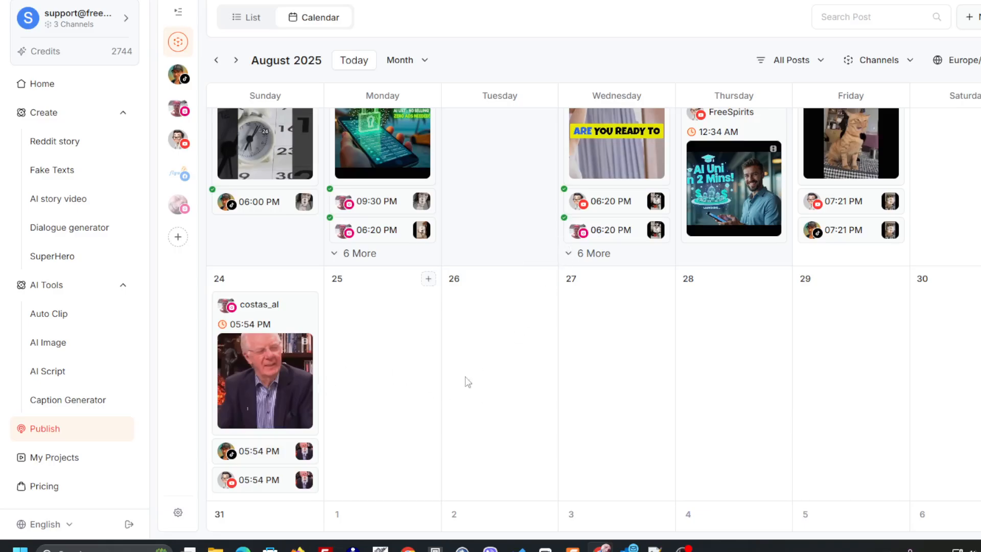
scroll(716, 358, up, 2)
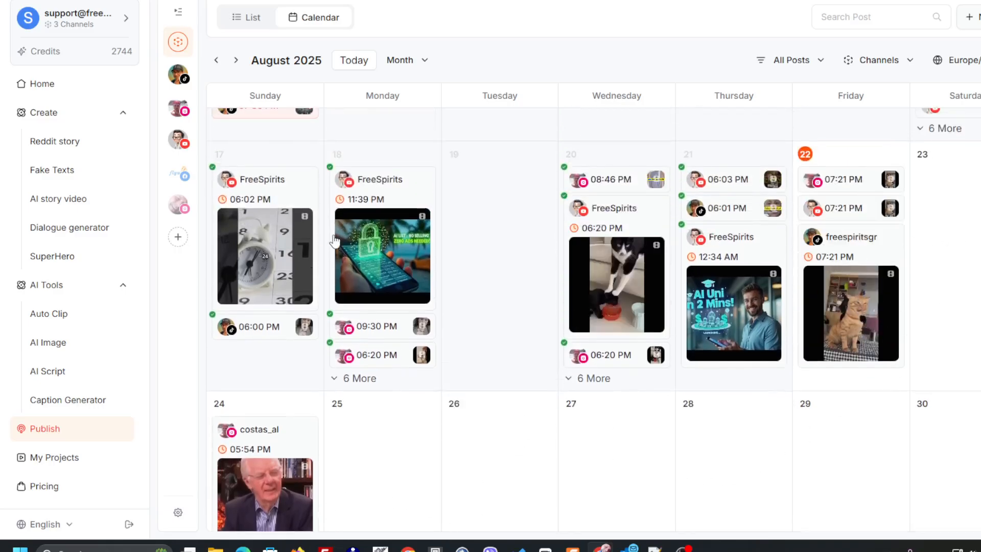
Step: Find the video "Unlocking Wealth with Digital Air: A College Student's Journey" among the projects, play its preview and close it
click(42, 83)
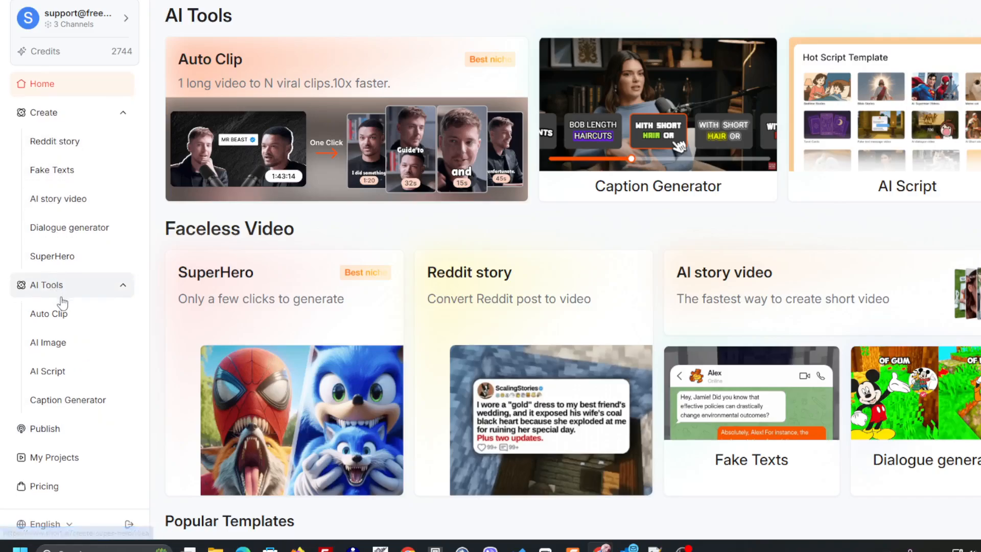
scroll(64, 384, down, 1)
click(70, 457)
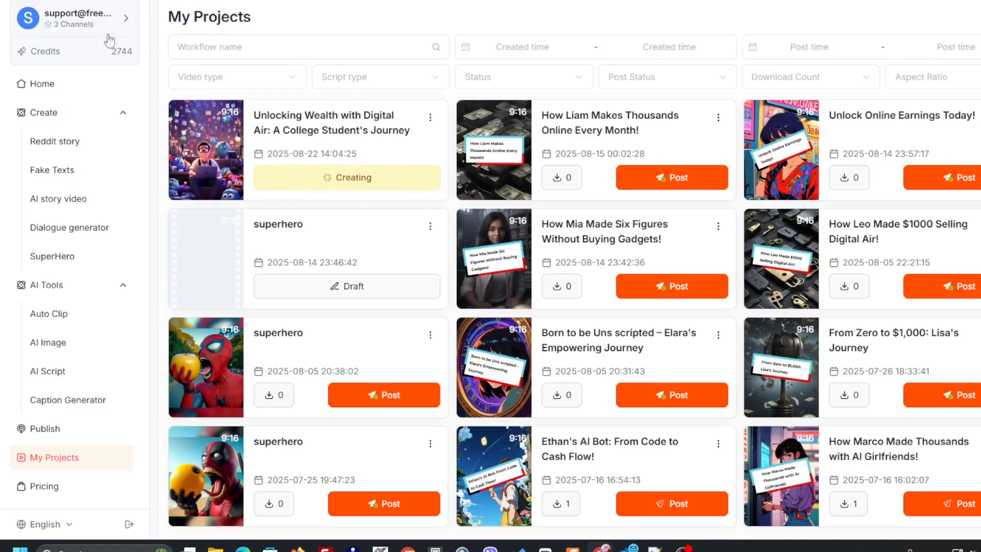
click(322, 132)
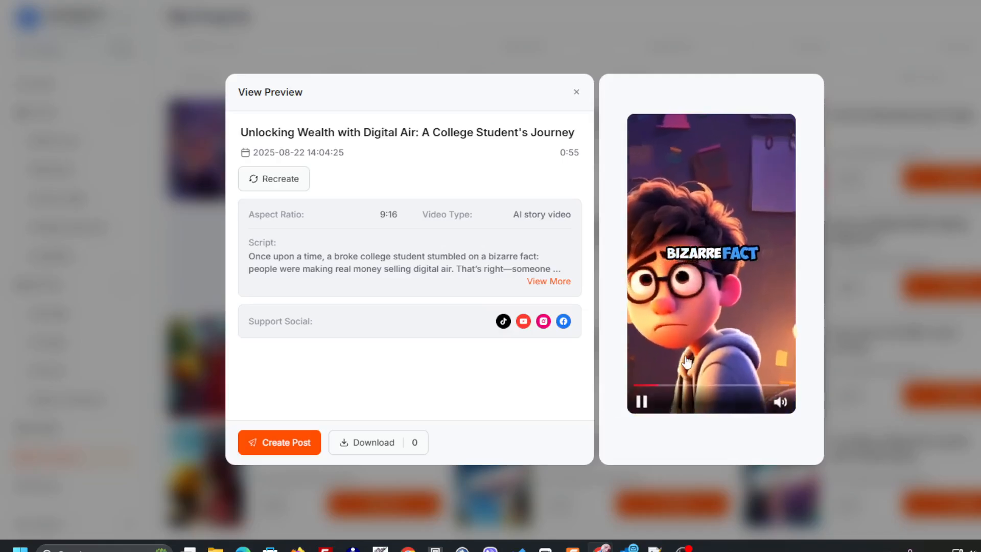
click(642, 402)
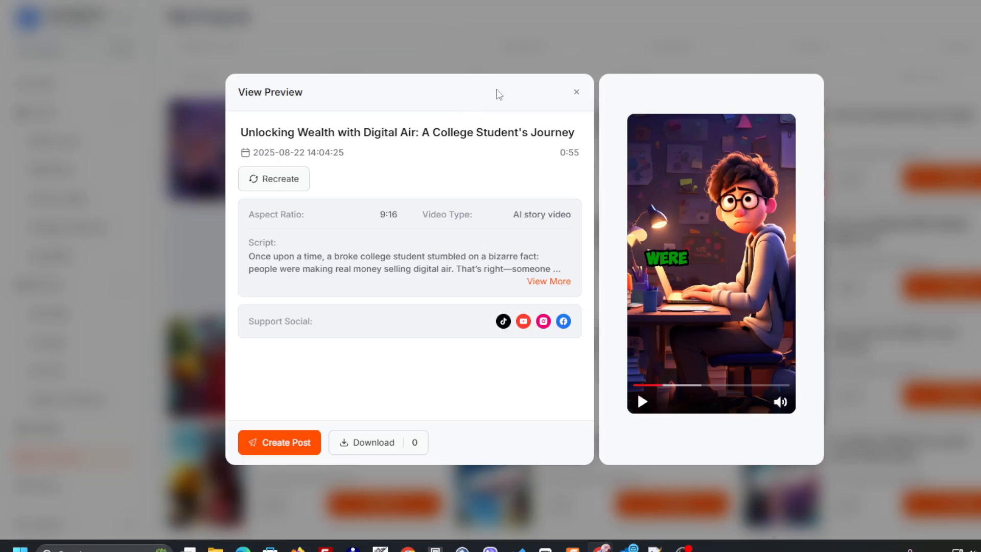
click(576, 92)
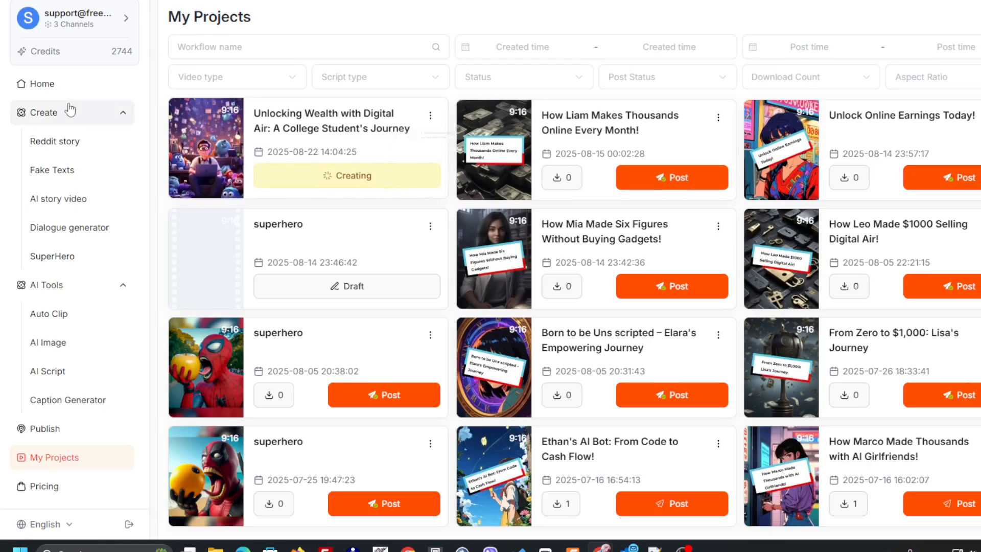
Step: Look over the faceless video types and popular templates on the home page, and the existing projects in Auto Clip
click(42, 84)
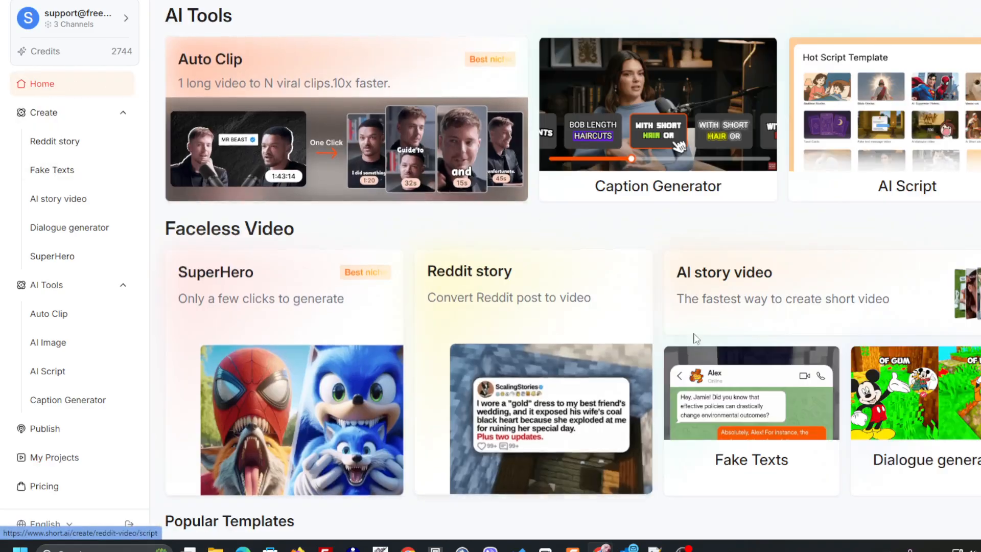
scroll(695, 342, down, 1)
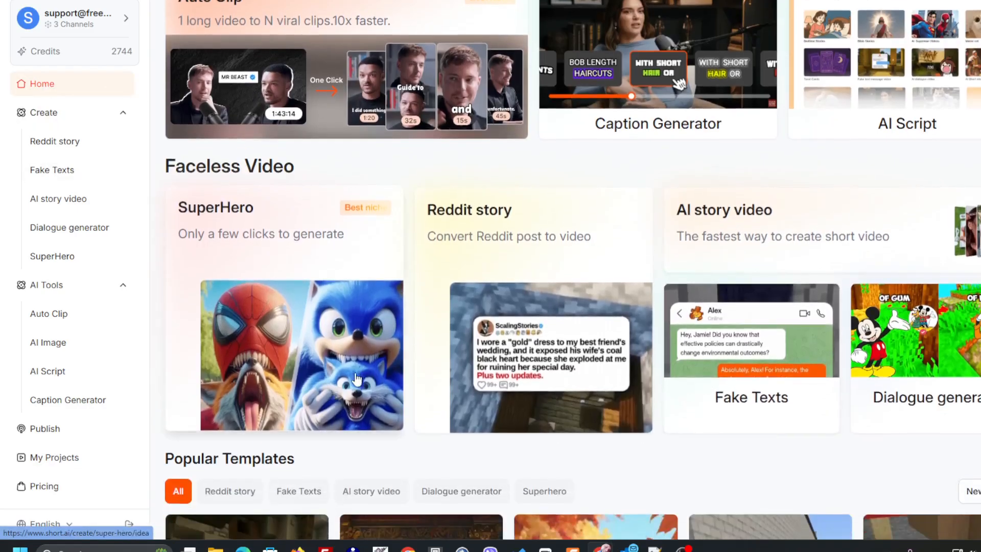
scroll(285, 347, up, 1)
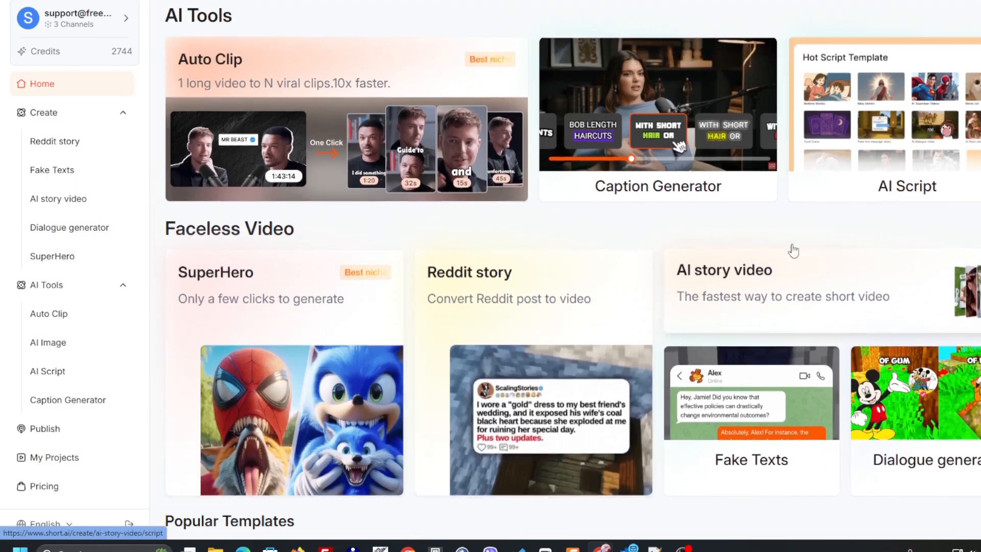
scroll(343, 251, down, 4)
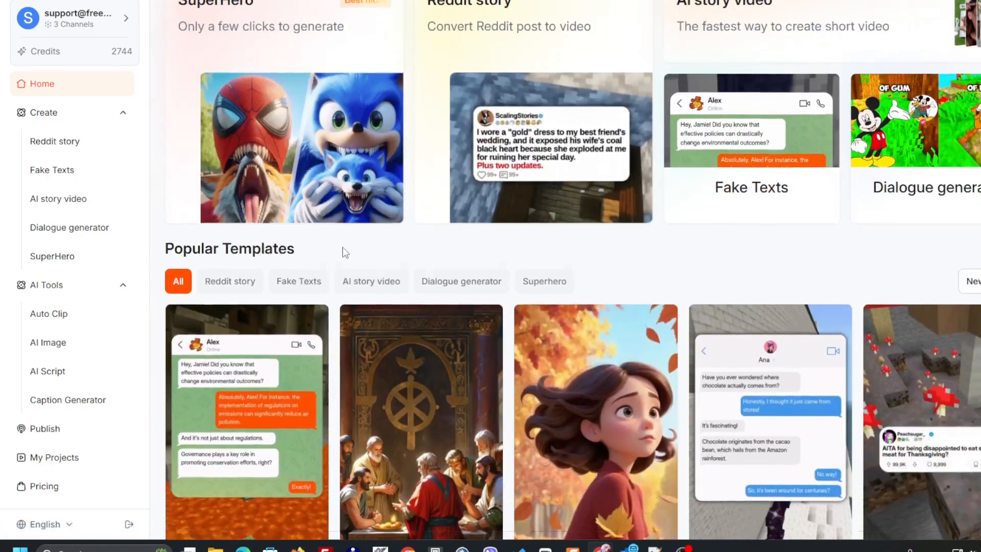
scroll(464, 240, up, 4)
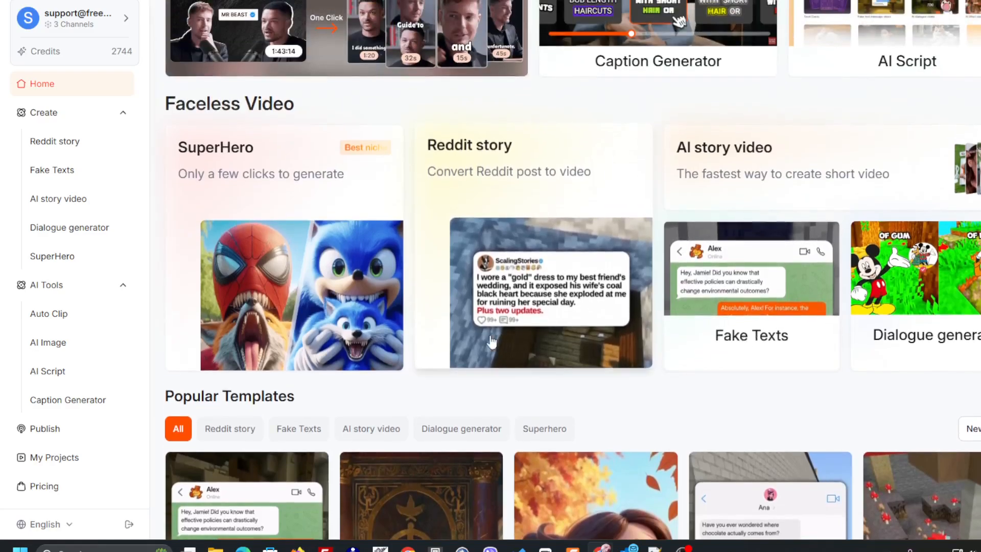
scroll(422, 319, up, 1)
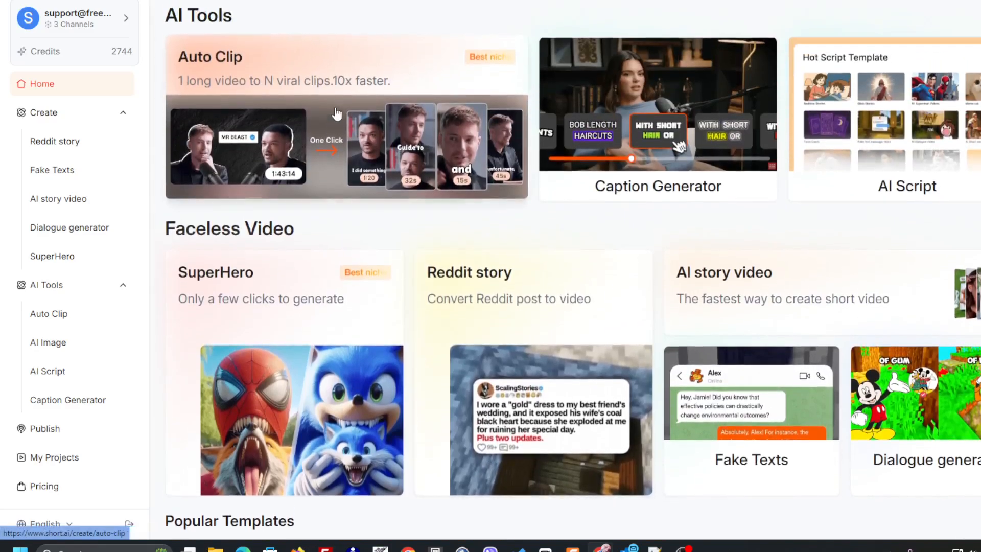
click(260, 86)
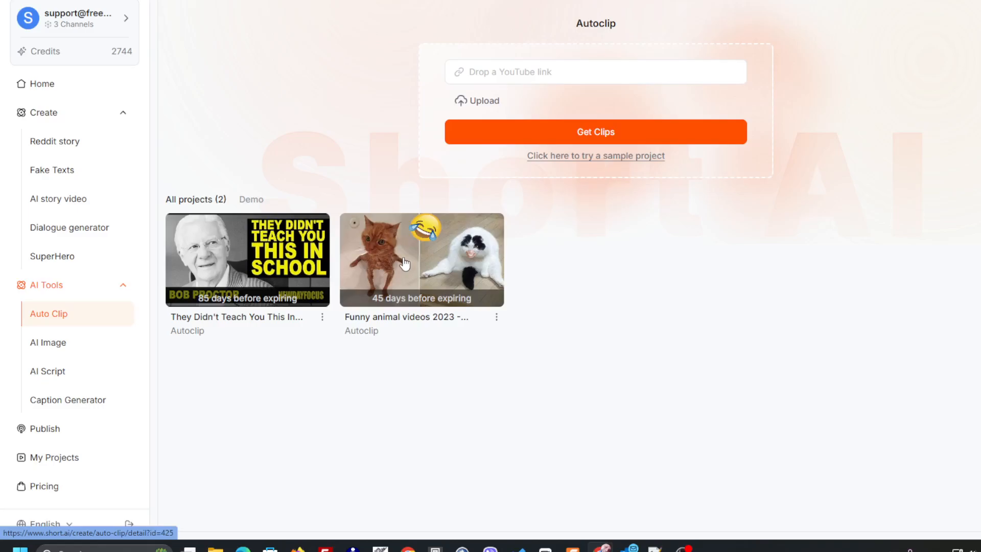
click(47, 84)
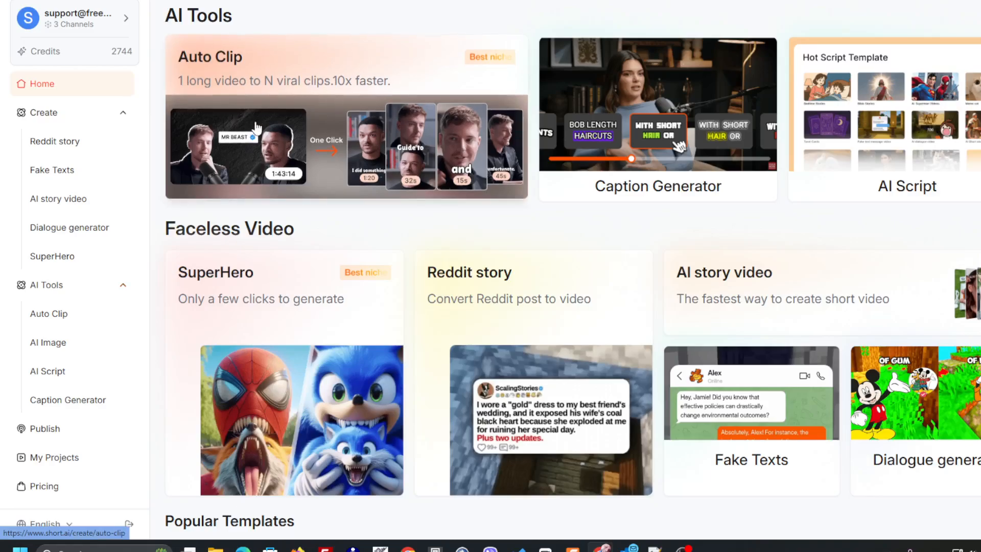